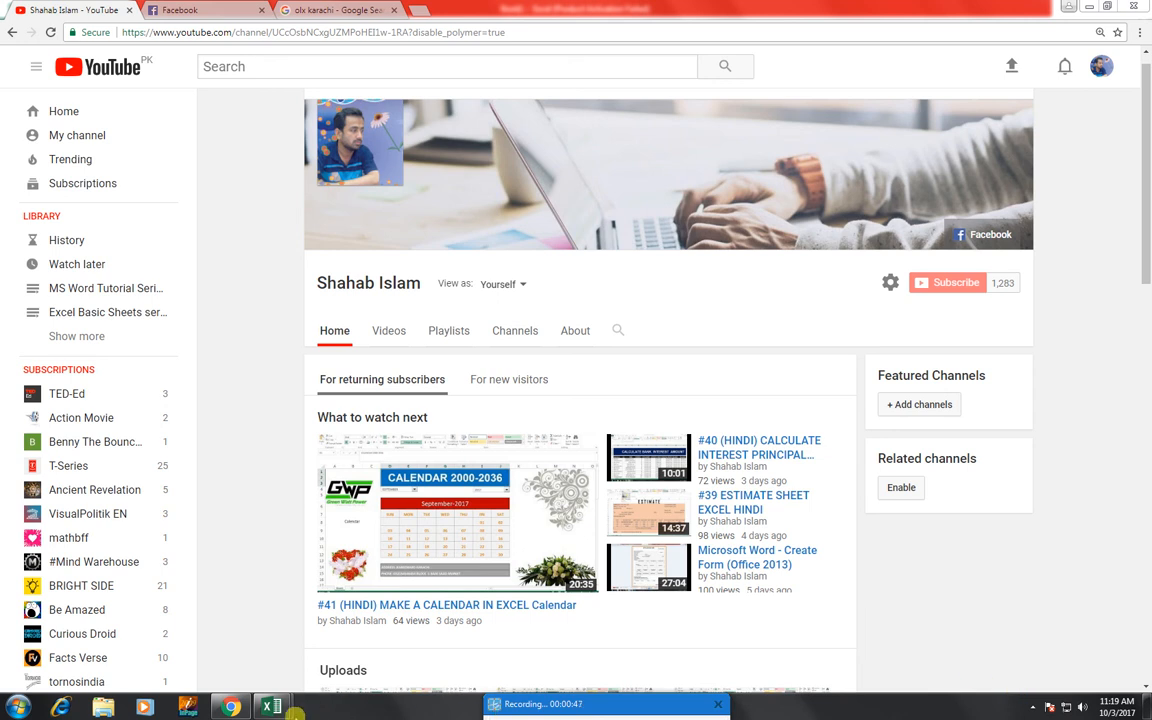
Switch from the YouTube channel page to the blank Book1 Excel workbook
mouse_move(270, 708)
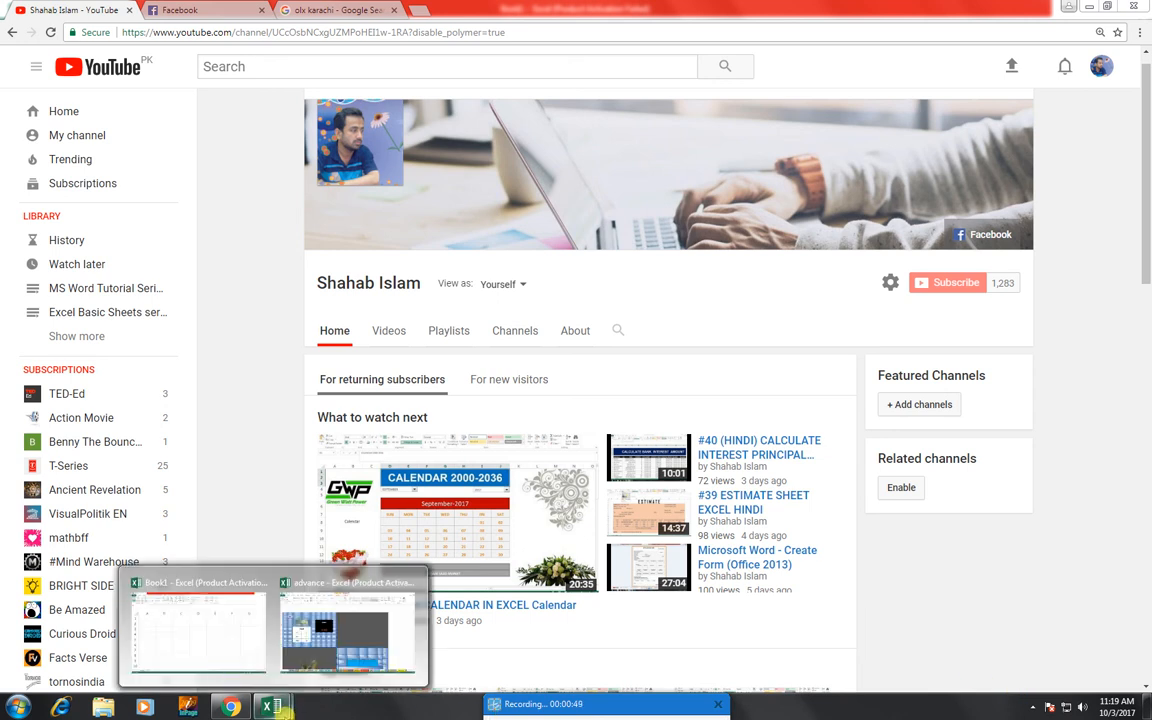
left_click(222, 666)
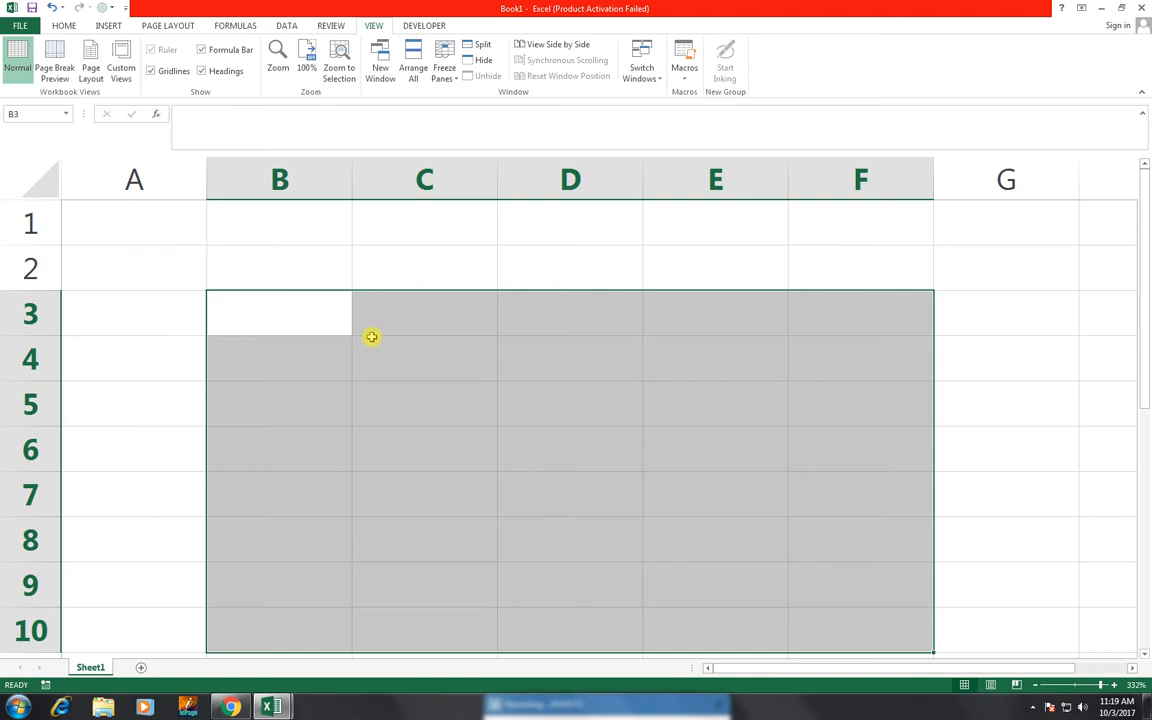
Fill cells B3:F10 with Black, Text 1 to form the clock's background
left_click(274, 285)
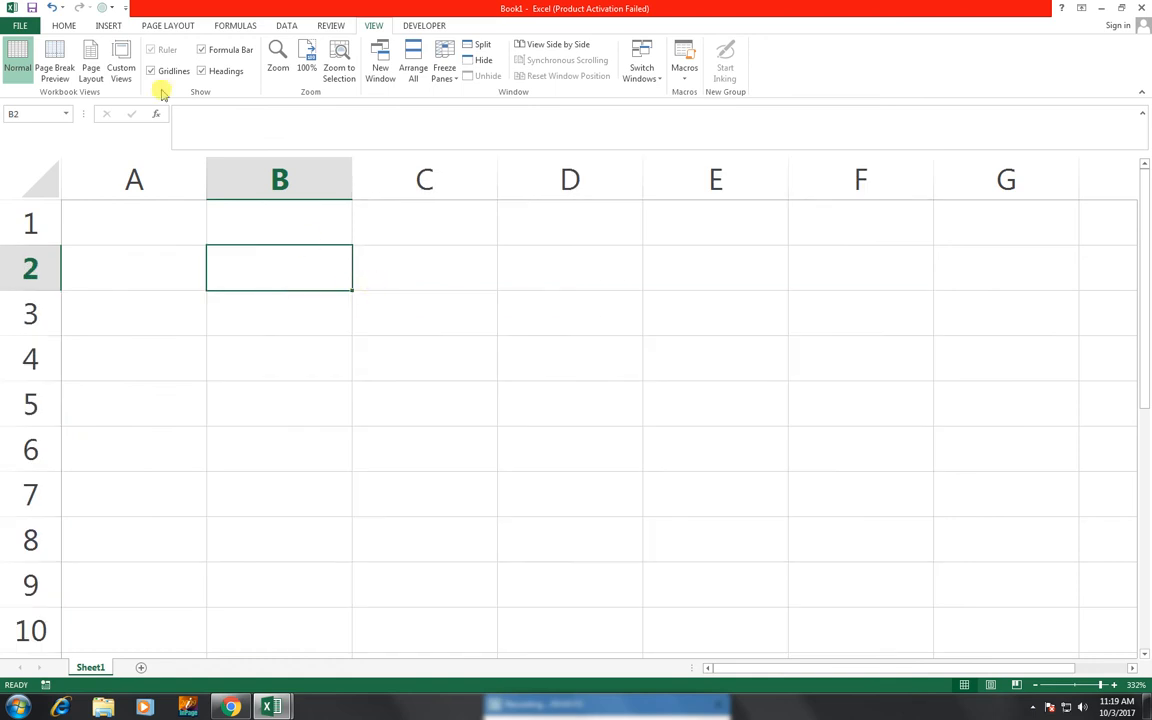
left_click_drag(265, 270, 813, 594)
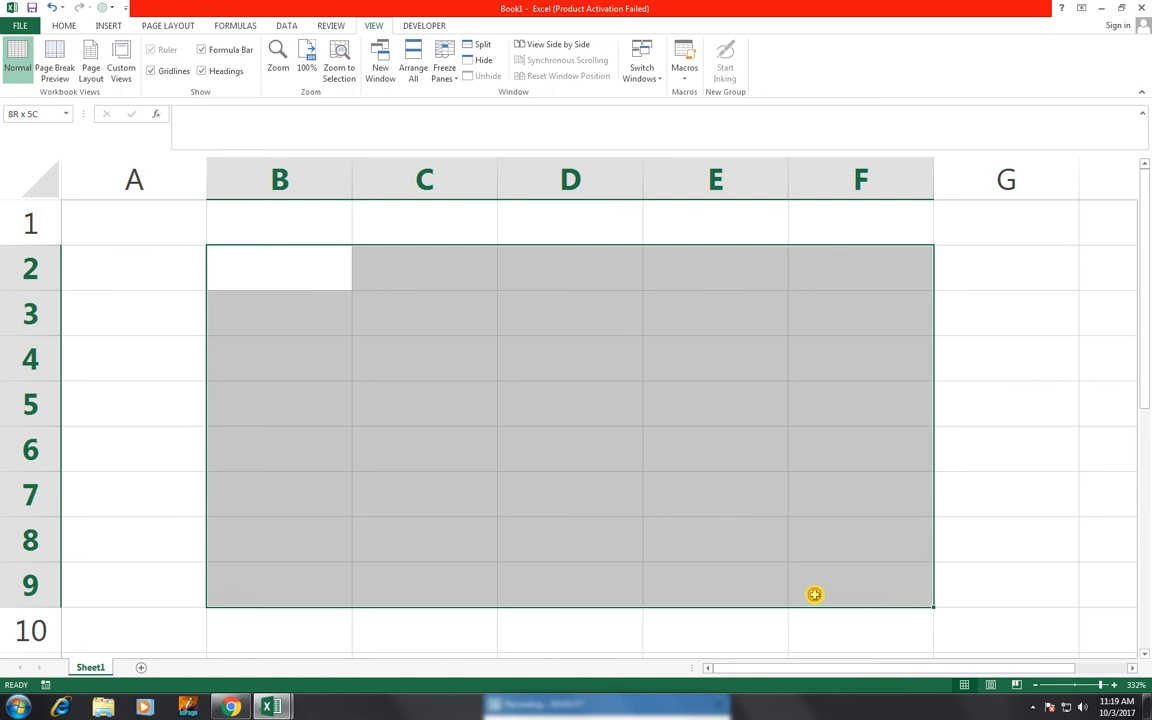
left_click_drag(260, 298, 843, 609)
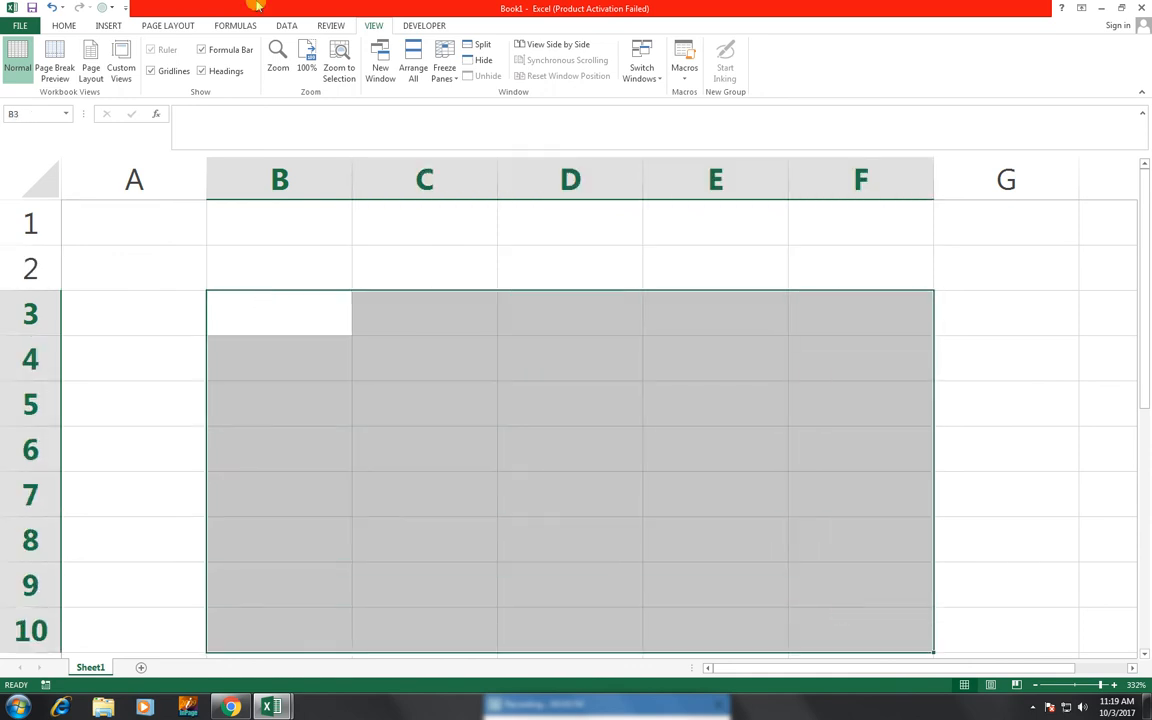
left_click(70, 23)
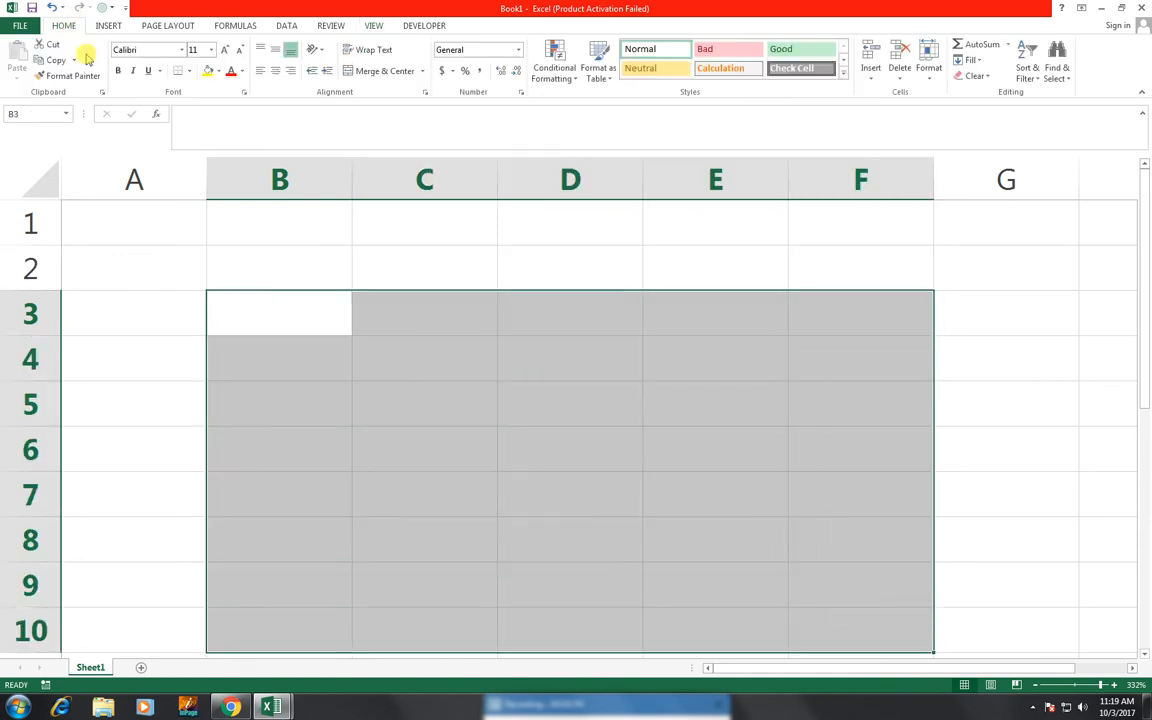
left_click(220, 72)
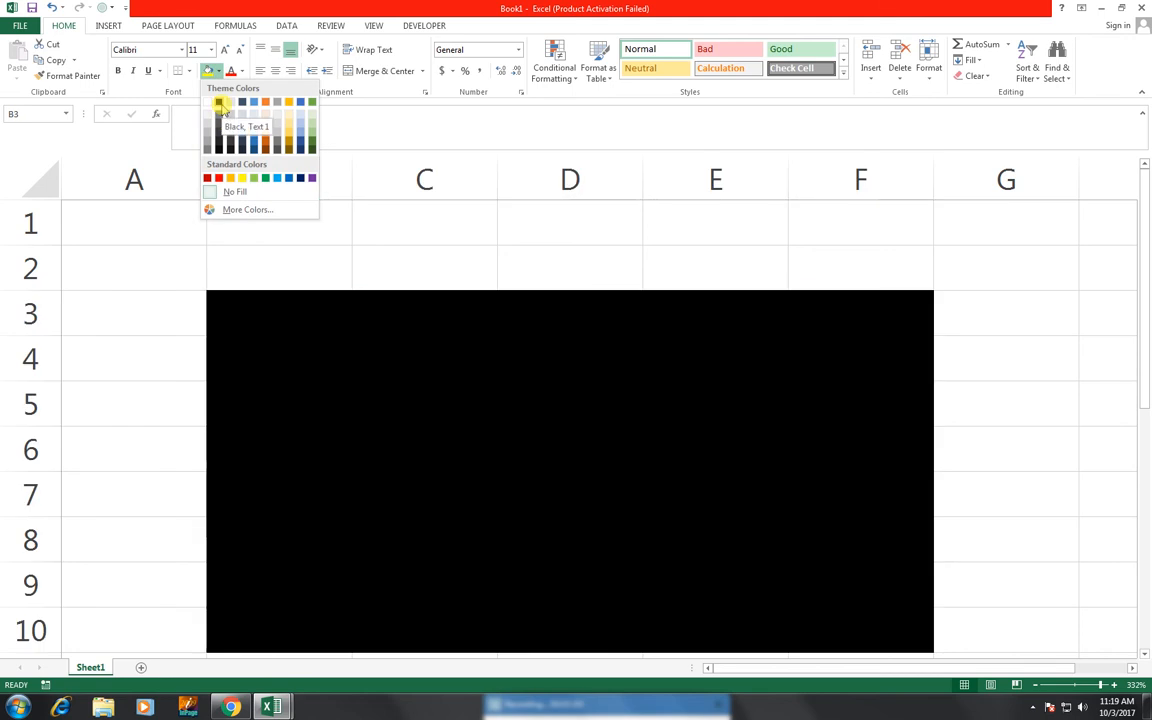
left_click(220, 103)
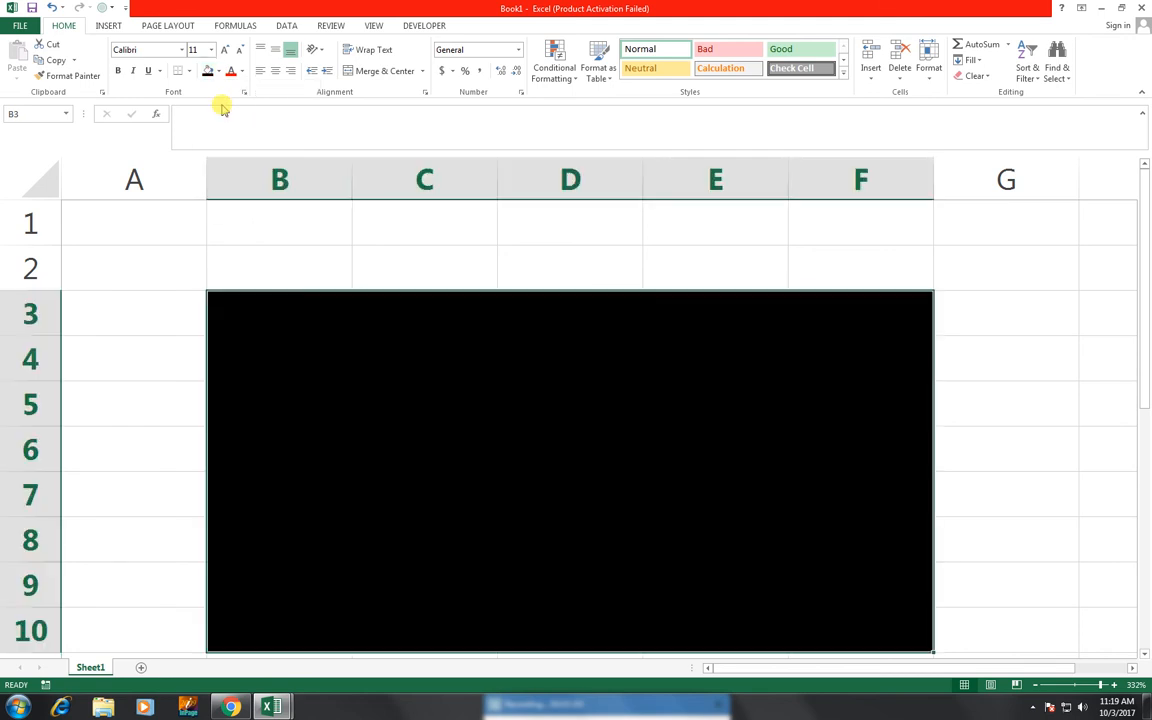
left_click(369, 369)
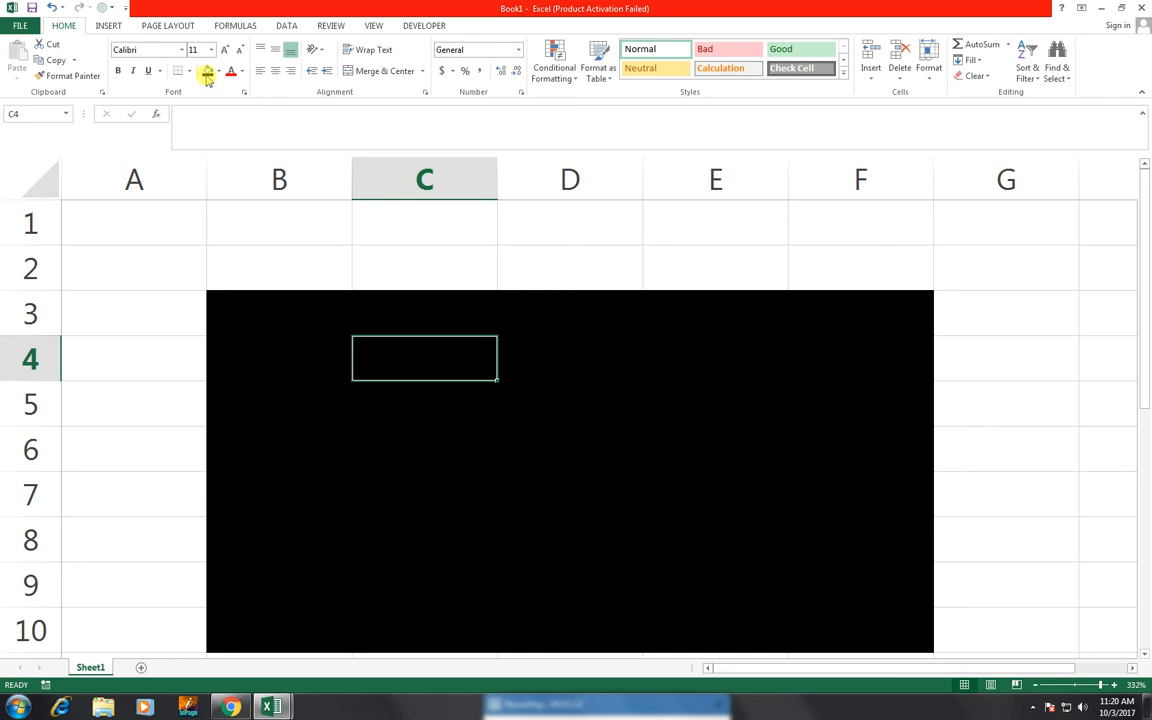
Set the font colour to white and enter headings HOUR in C4 and MINTUE in D4
left_click(241, 71)
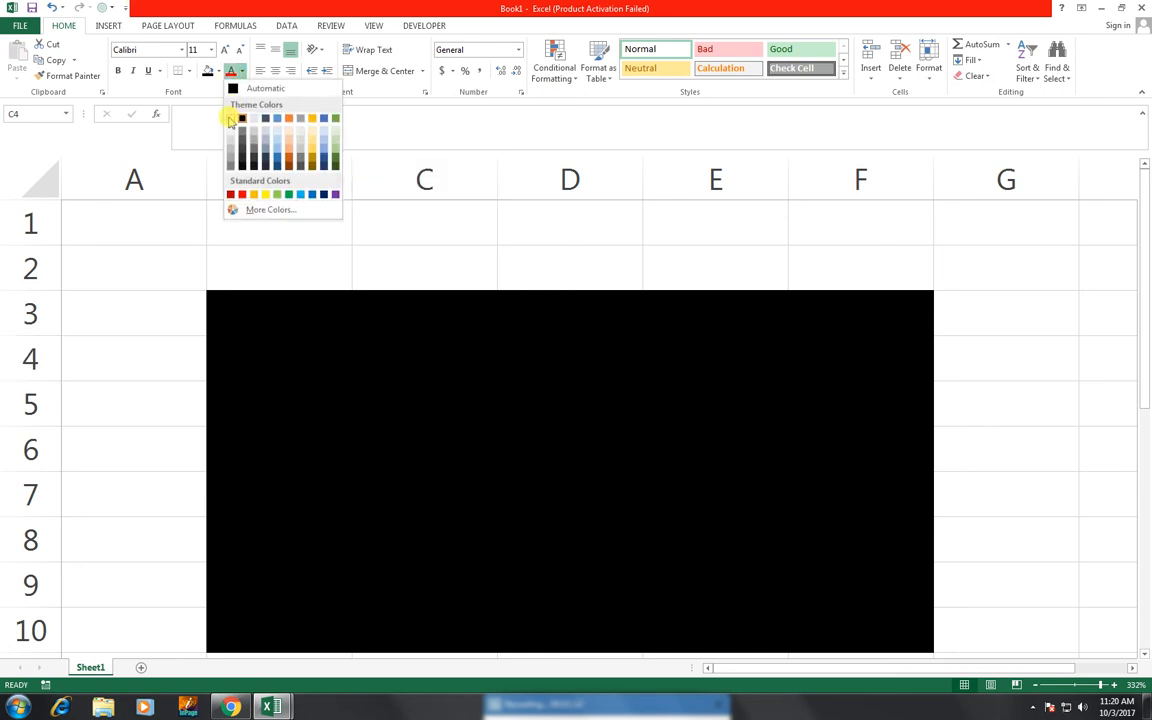
left_click(231, 117)
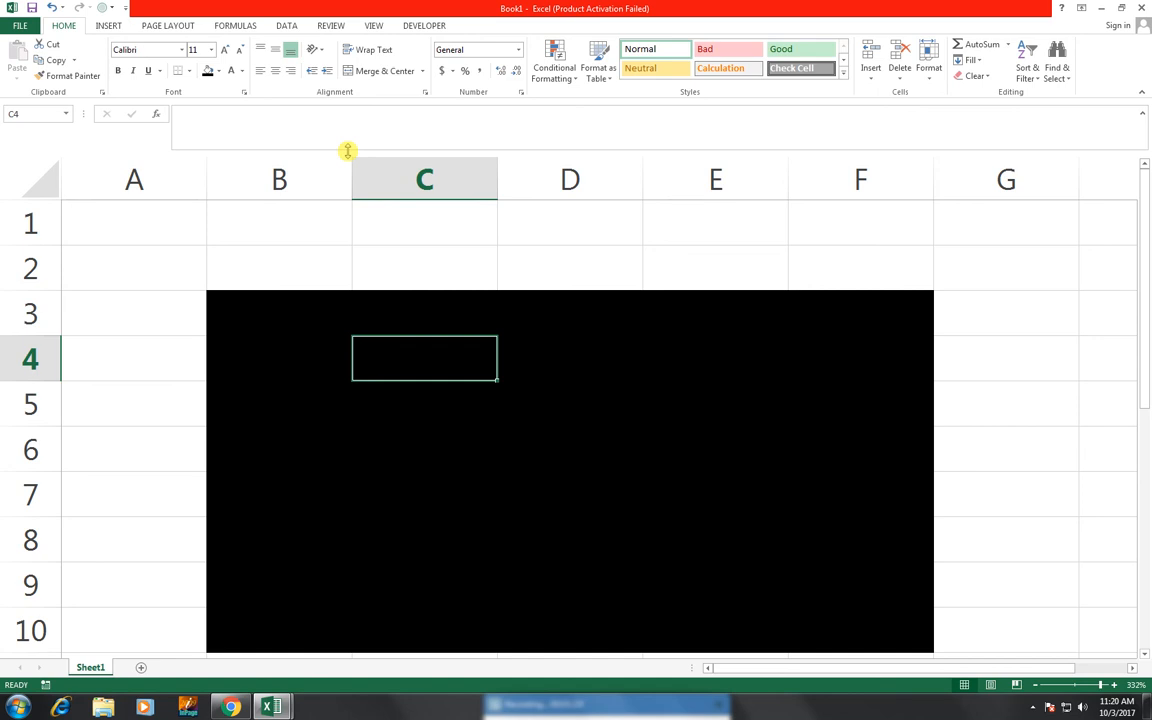
type("o")
key("BackSpace")
type("hour")
key("BackSpace")
key("BackSpace")
key("BackSpace")
key("BackSpace")
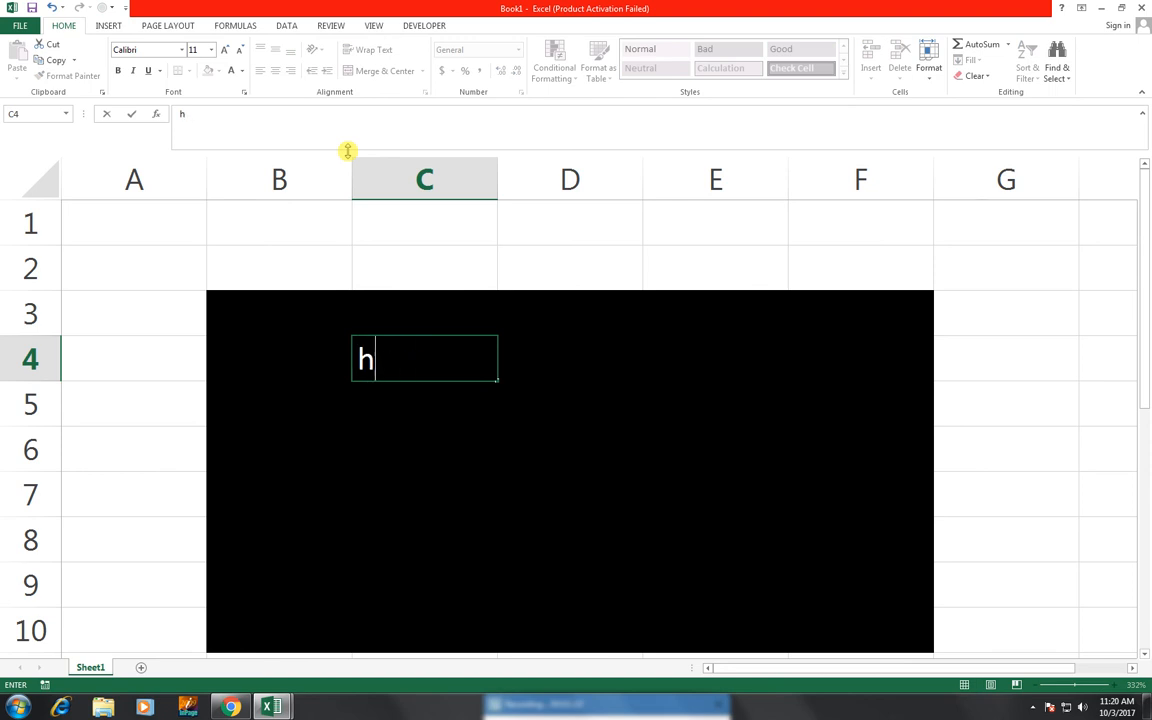
type("HOUR")
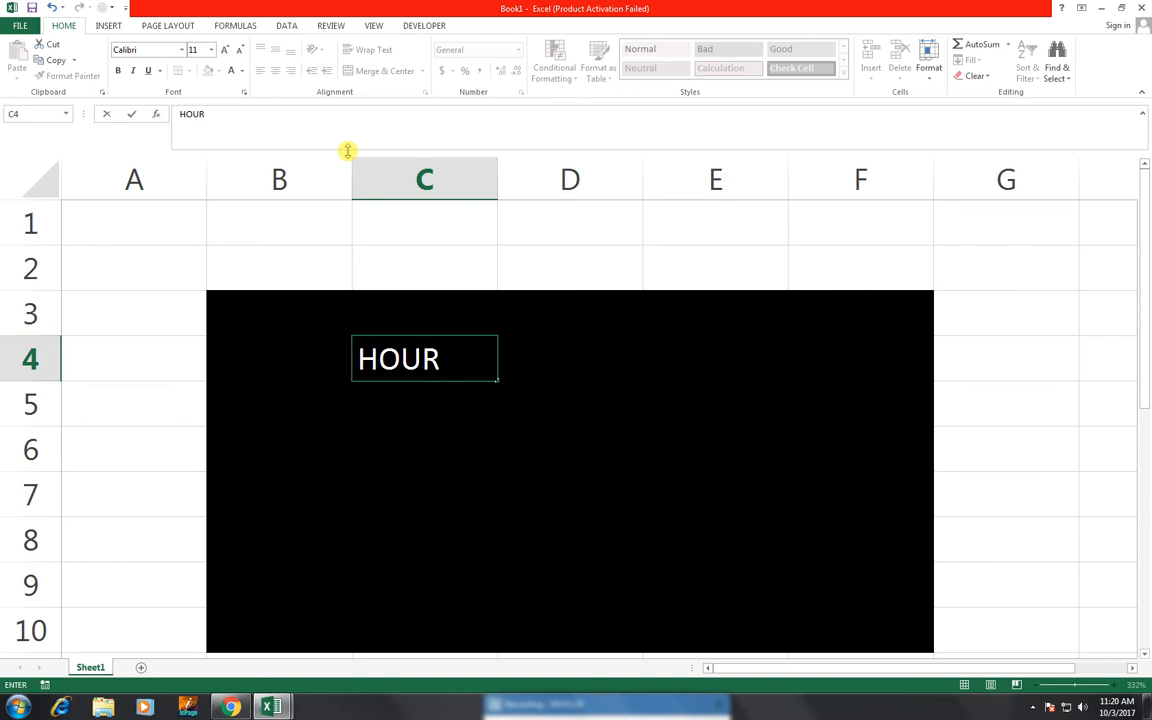
key("Tab")
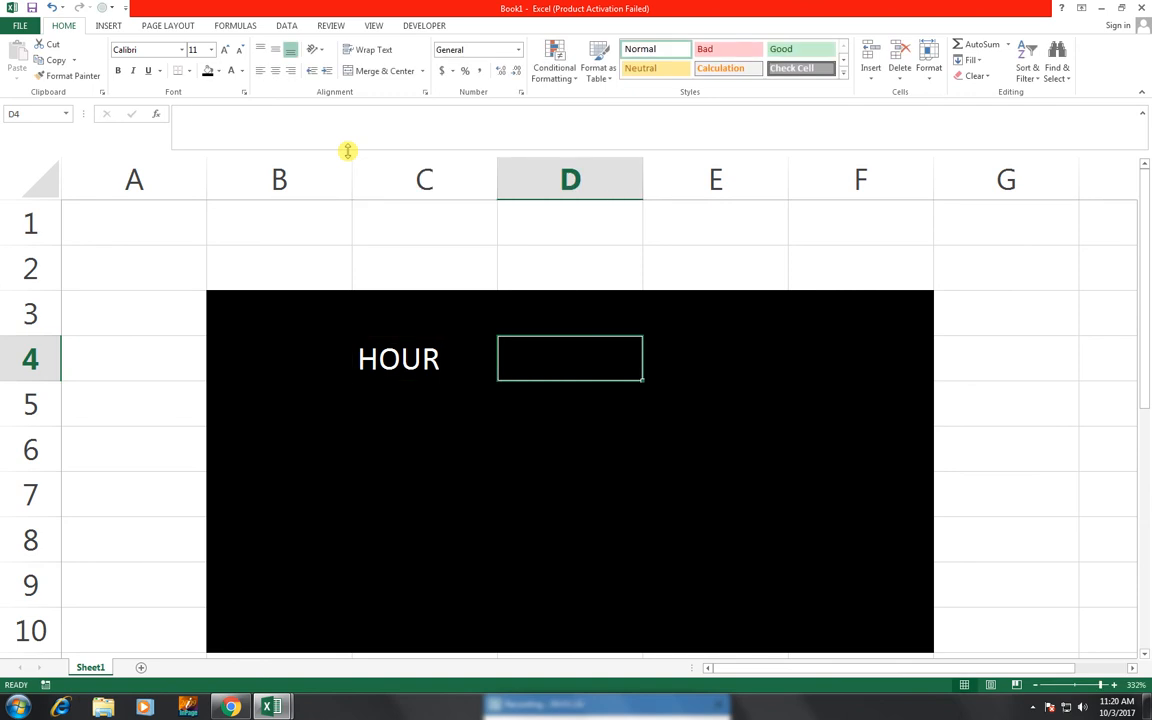
type("MINTUE")
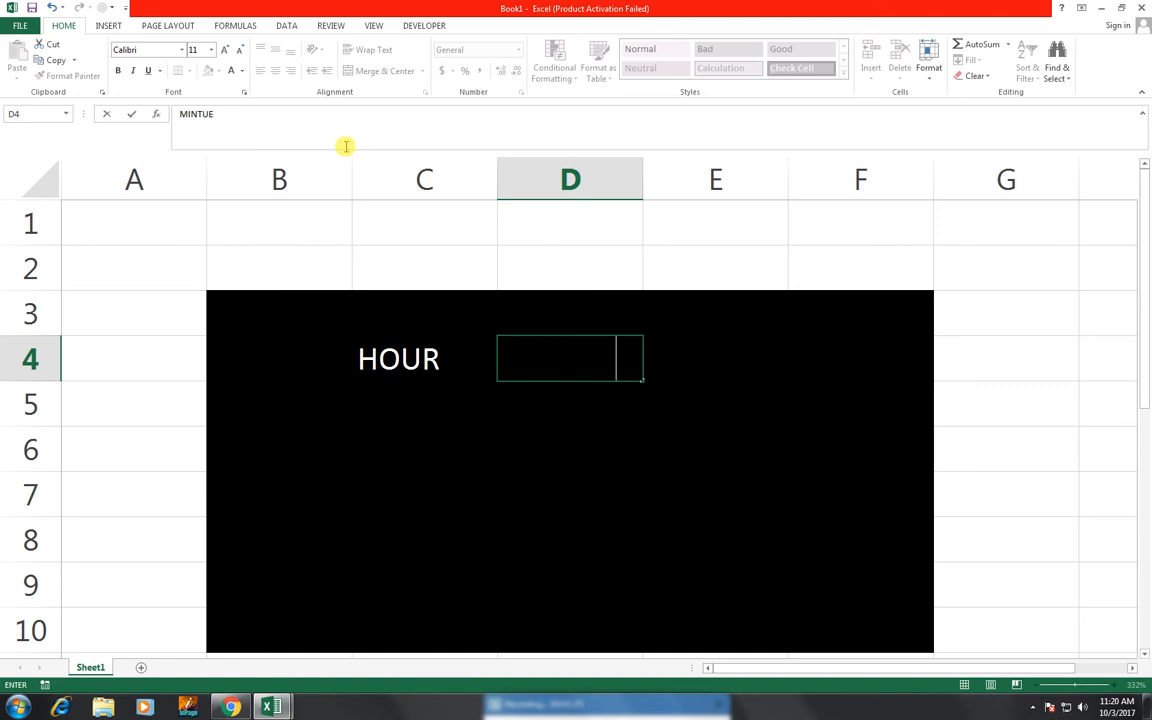
left_click(595, 390)
Make the text in C4:E8 white and add the SECOND heading in E4
left_click_drag(404, 357, 723, 554)
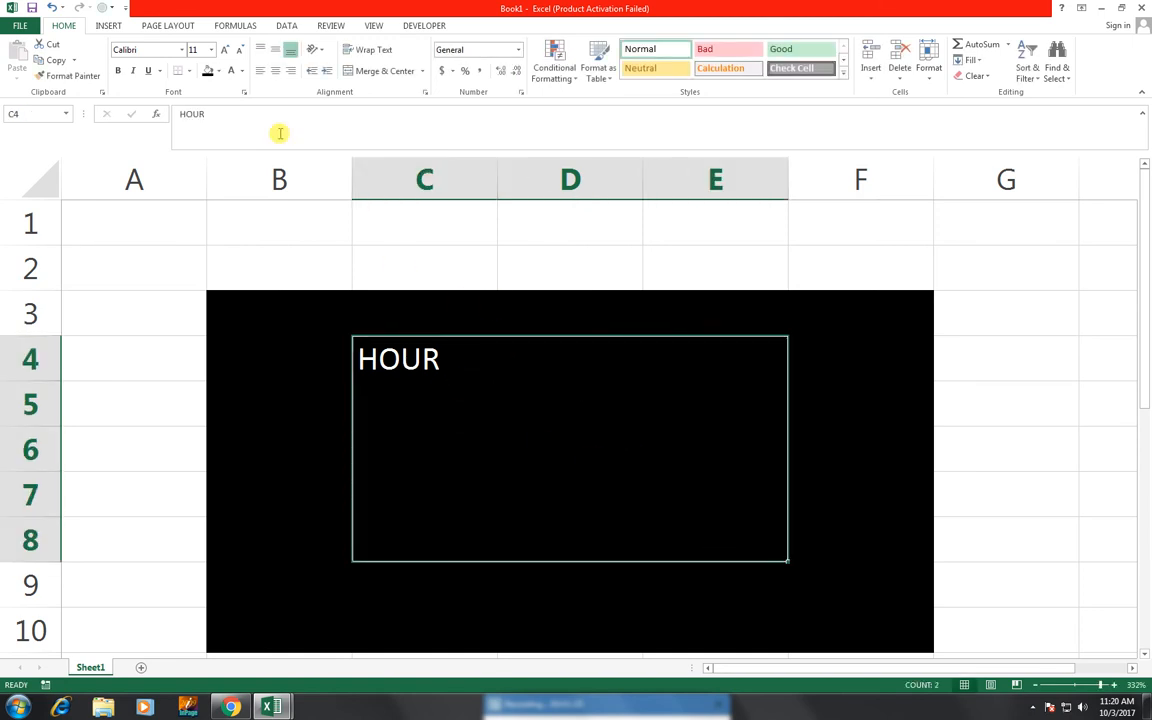
left_click(230, 72)
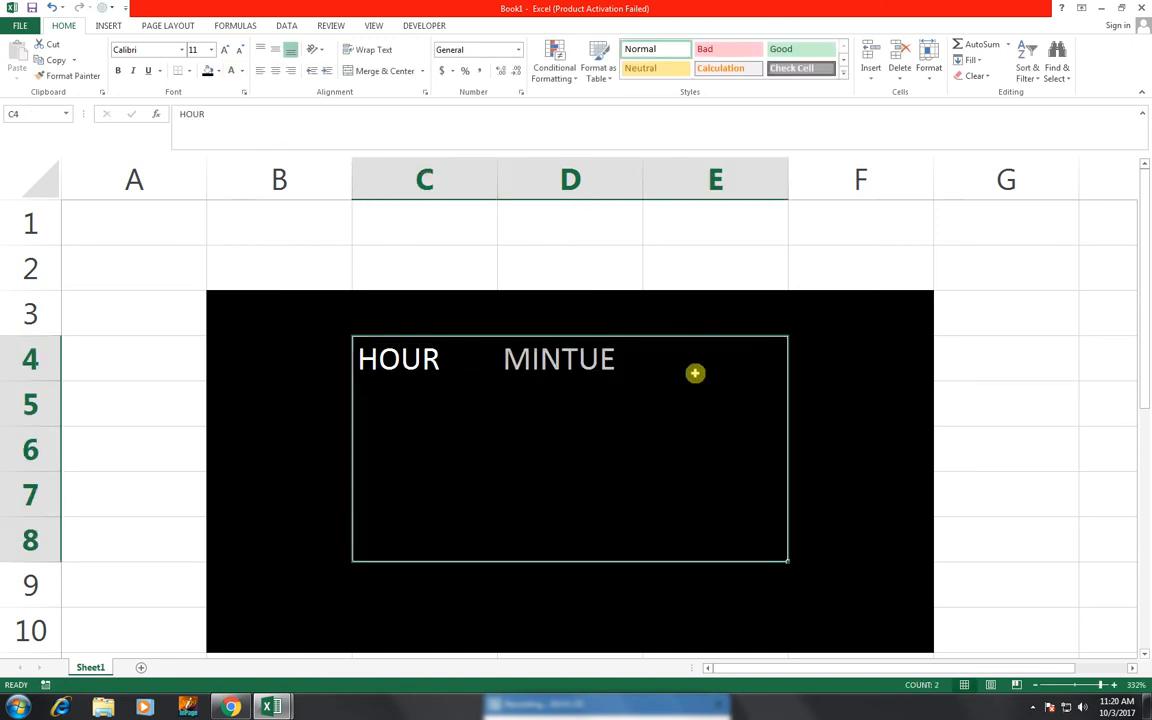
left_click(673, 351)
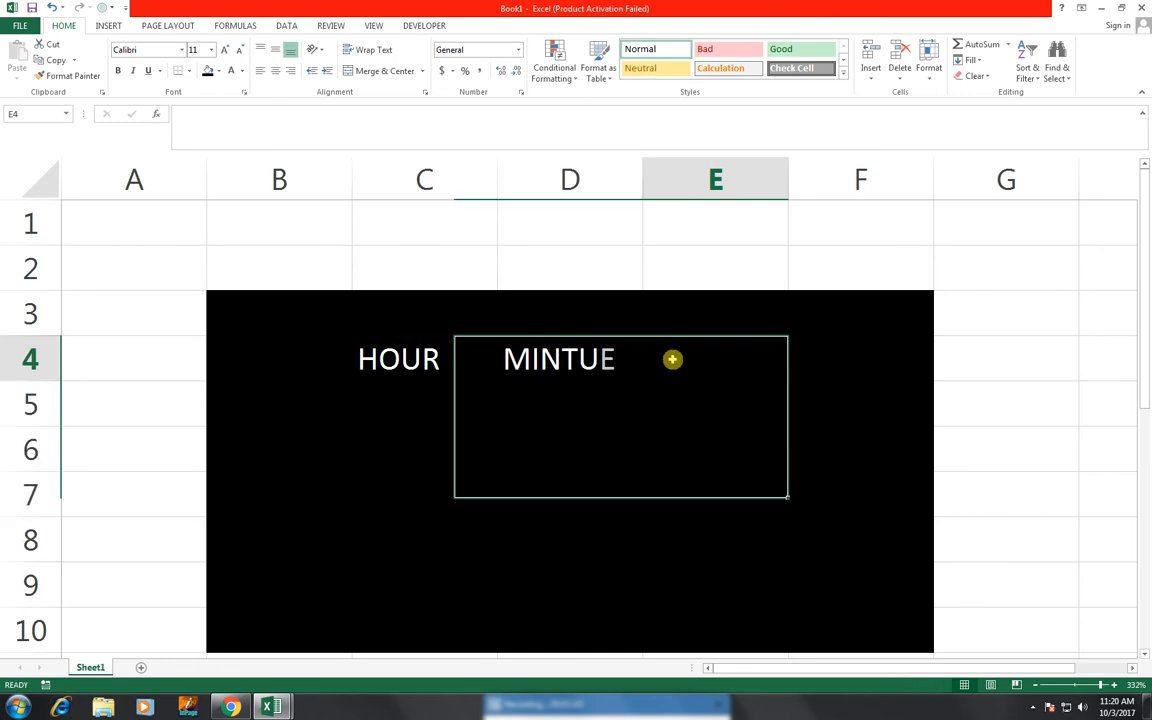
type("SECOND")
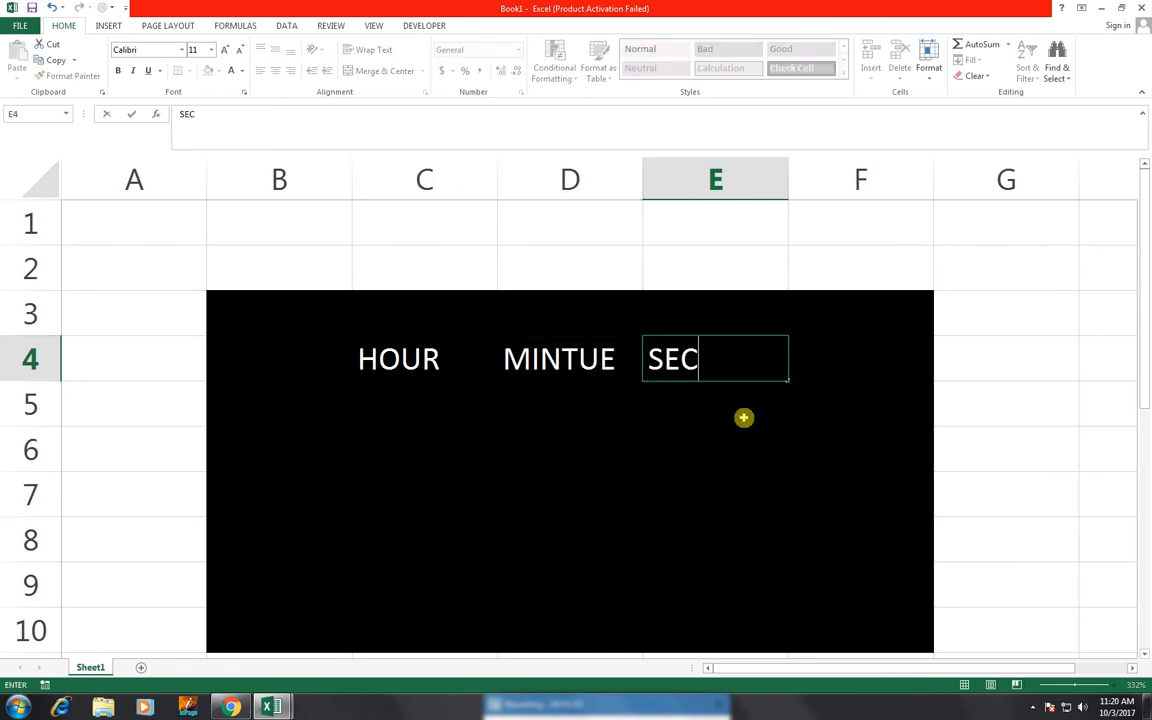
key("Return")
key("Left")
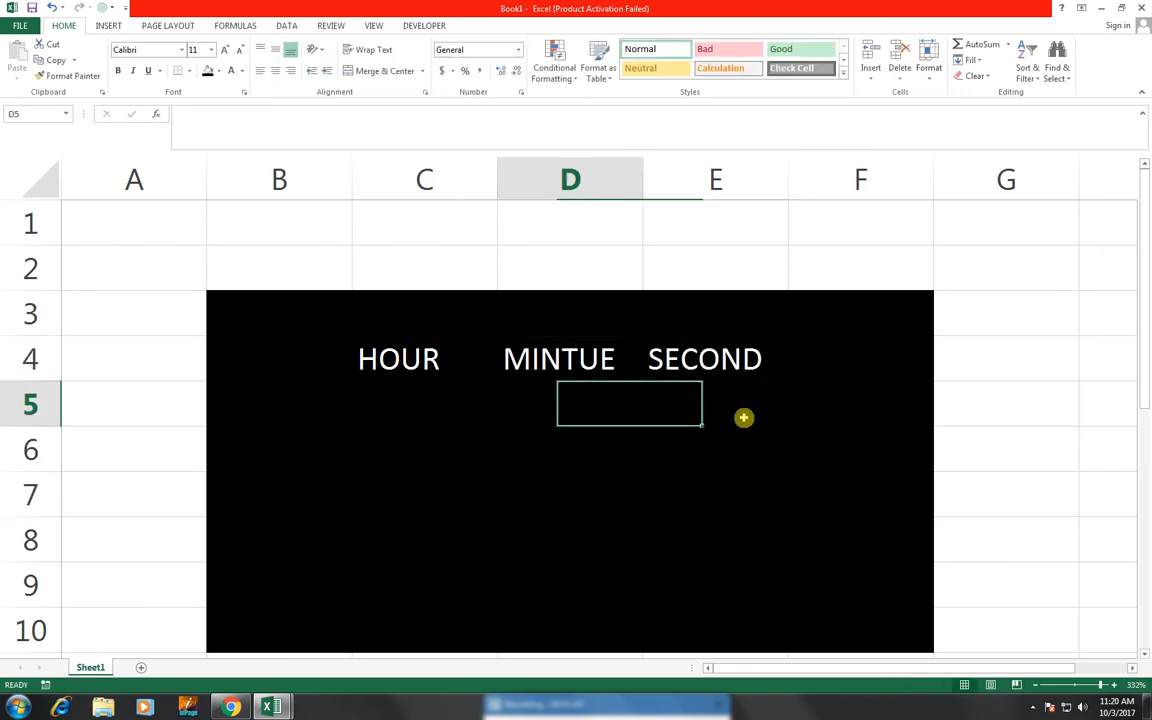
key("Left")
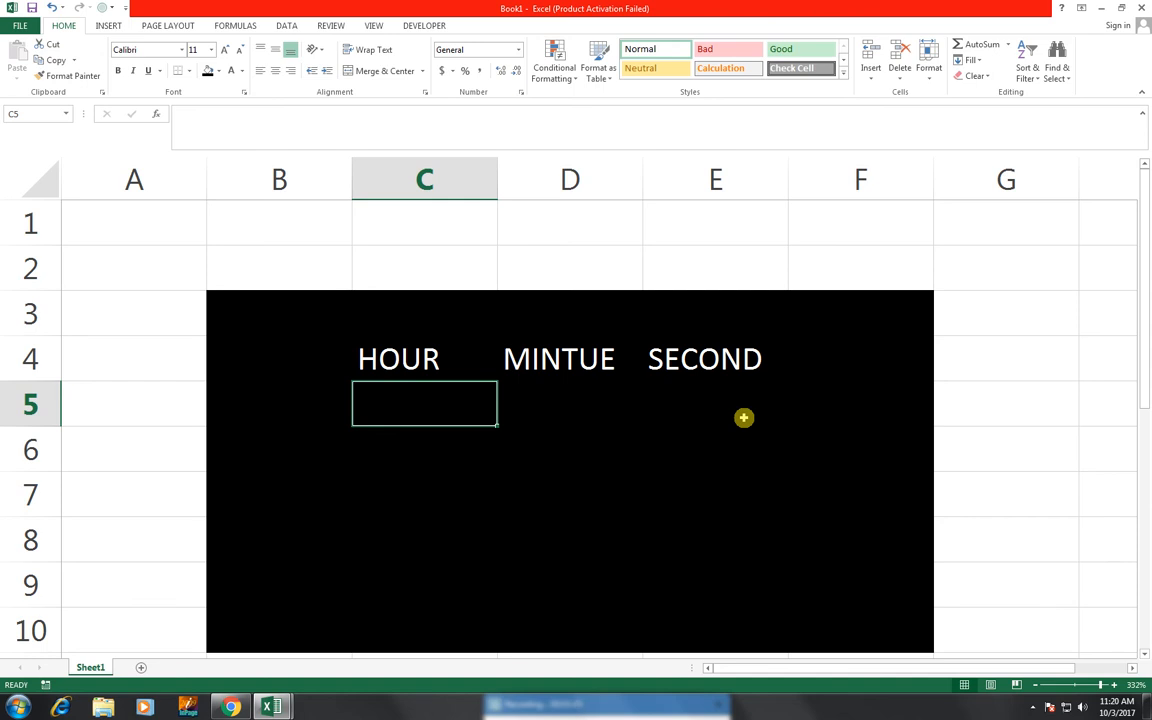
Enter =REPT("",HOUR(NOW()))&" "&TEXT(HOUR(NOW()),"00") in C5 so it shows 11
type("=R")
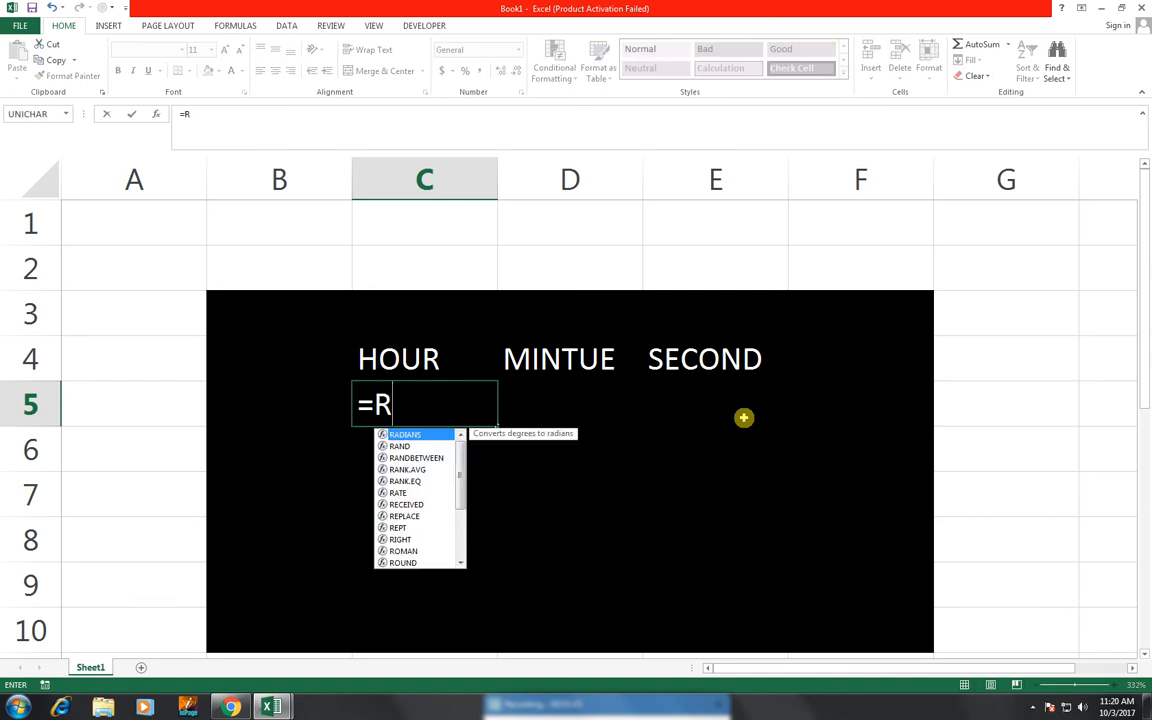
type("EPT(")
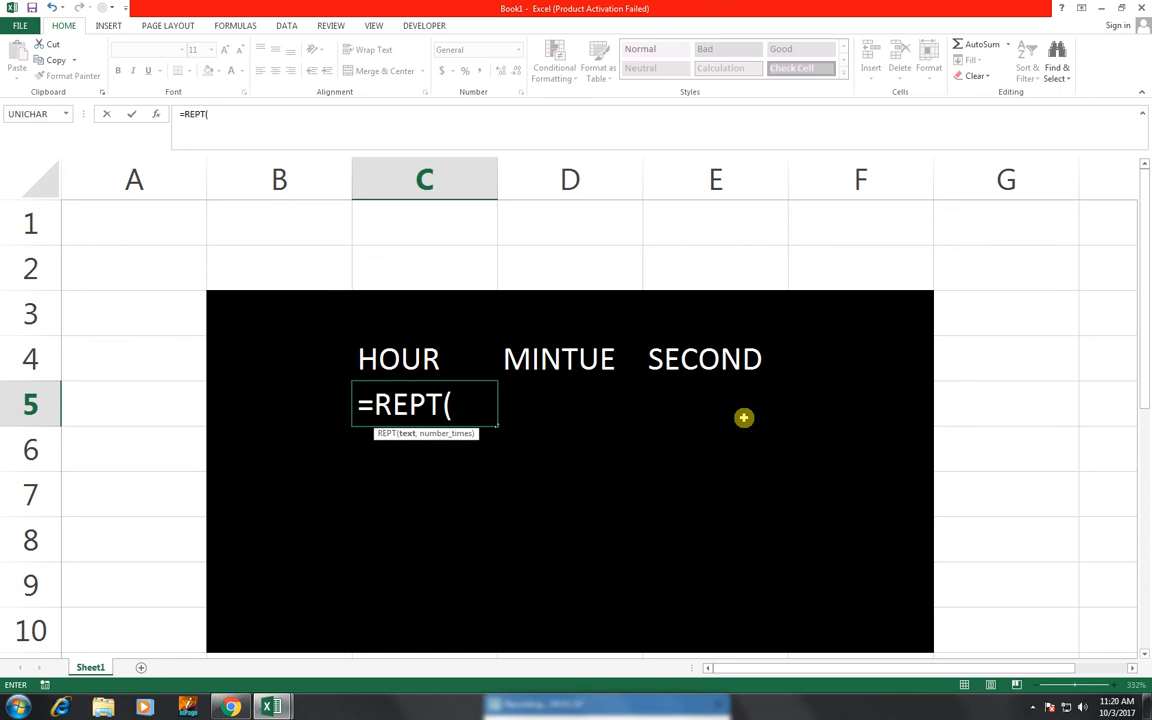
type("\"\",HOUR")
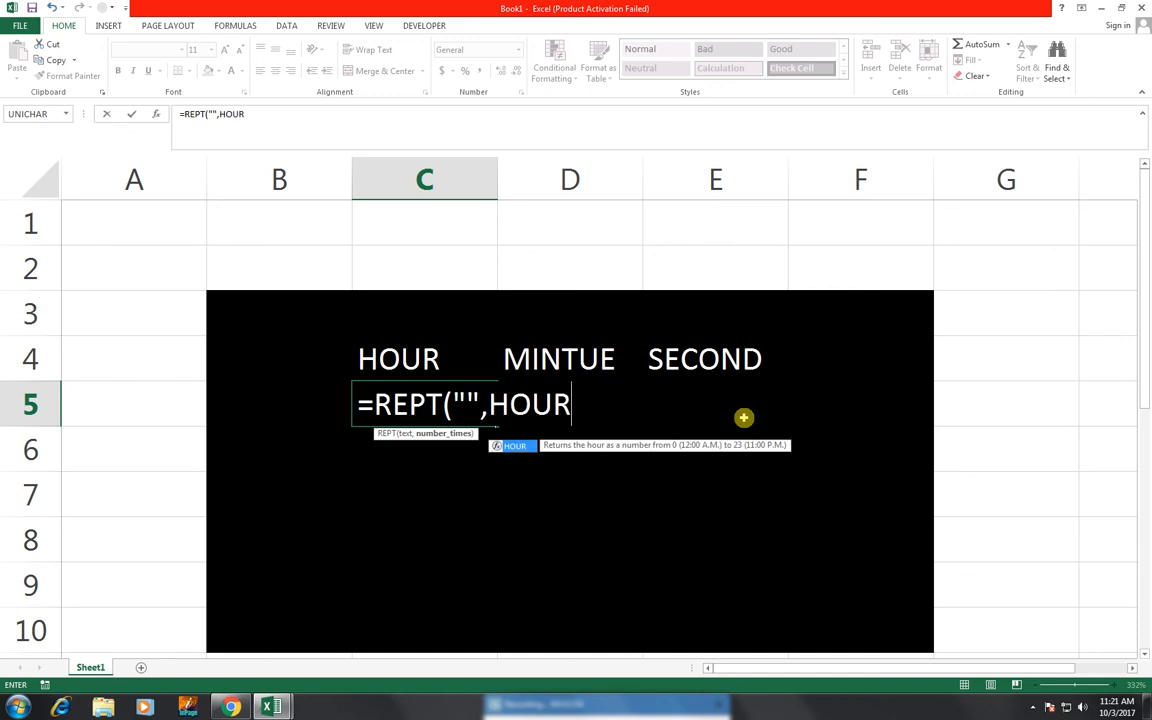
type("(")
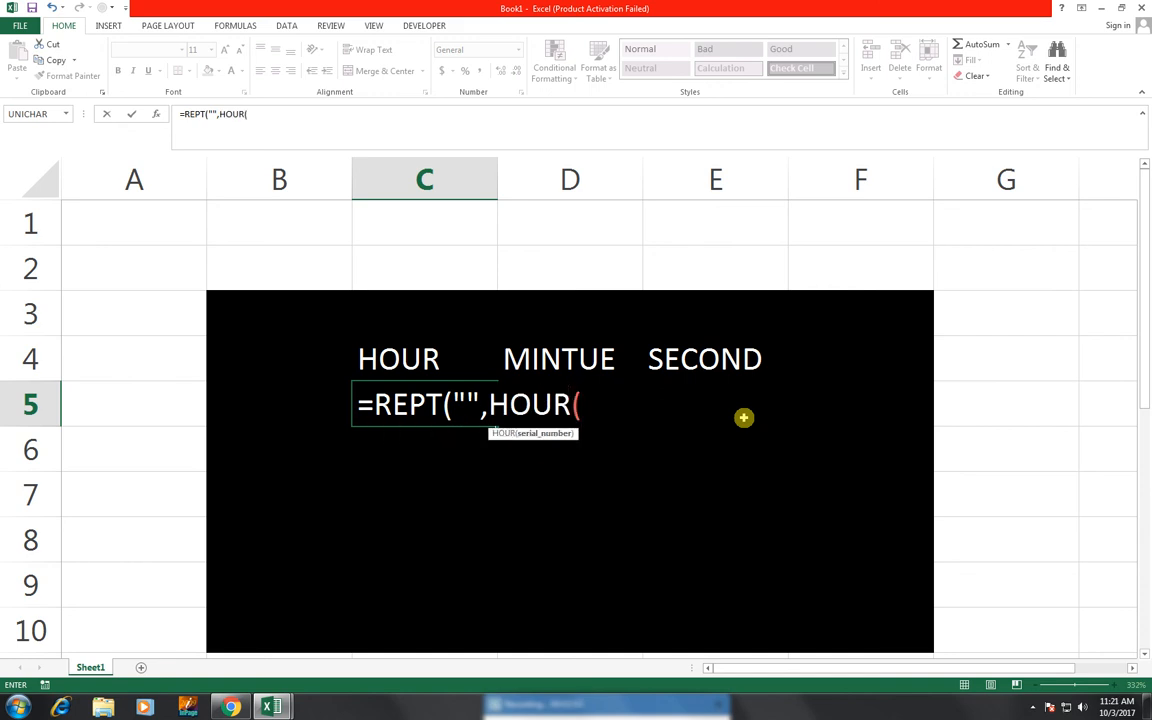
type("NOW")
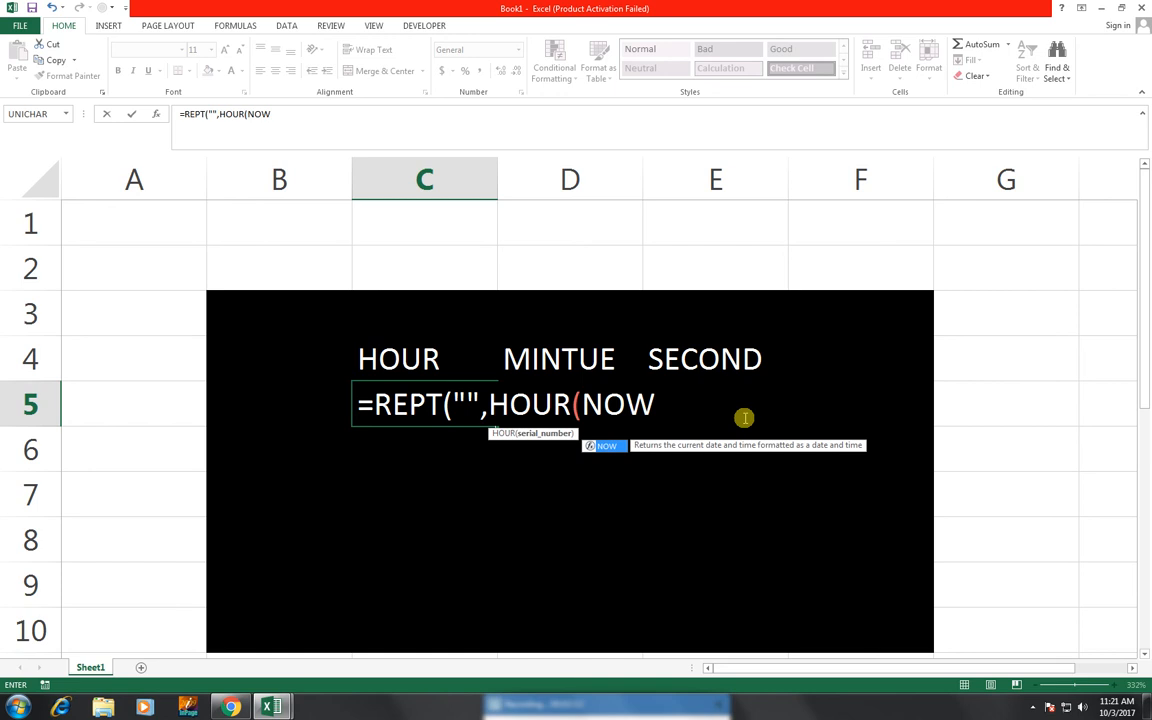
type("(")
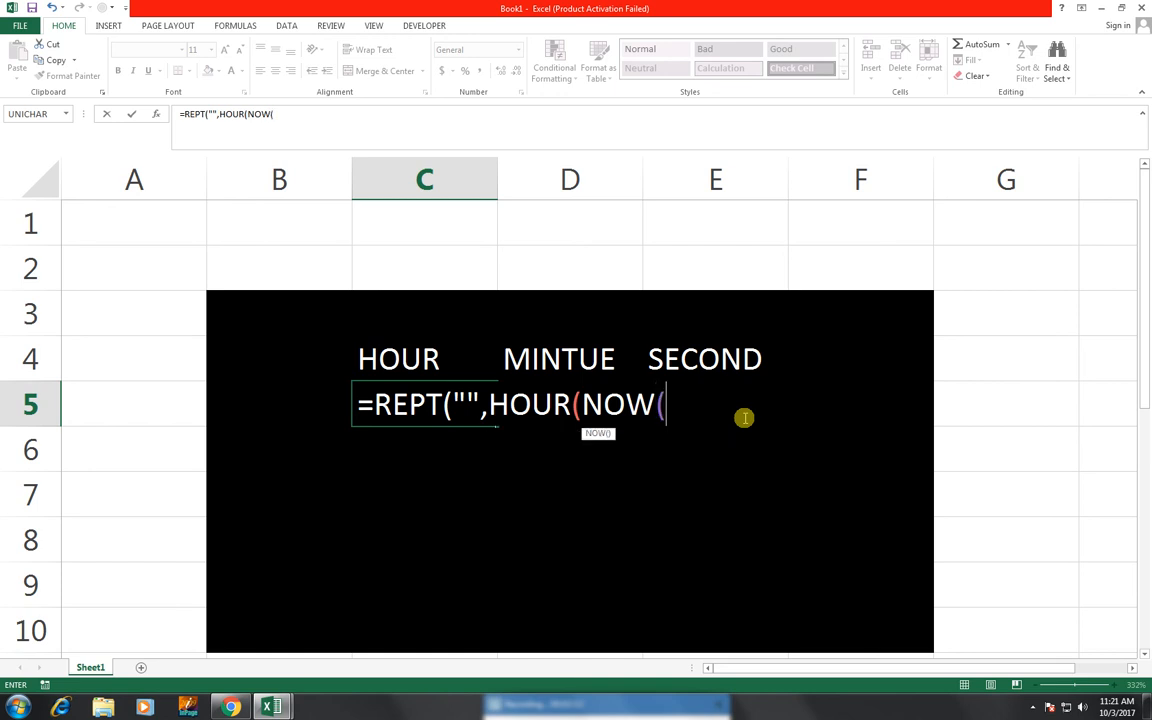
type(")))")
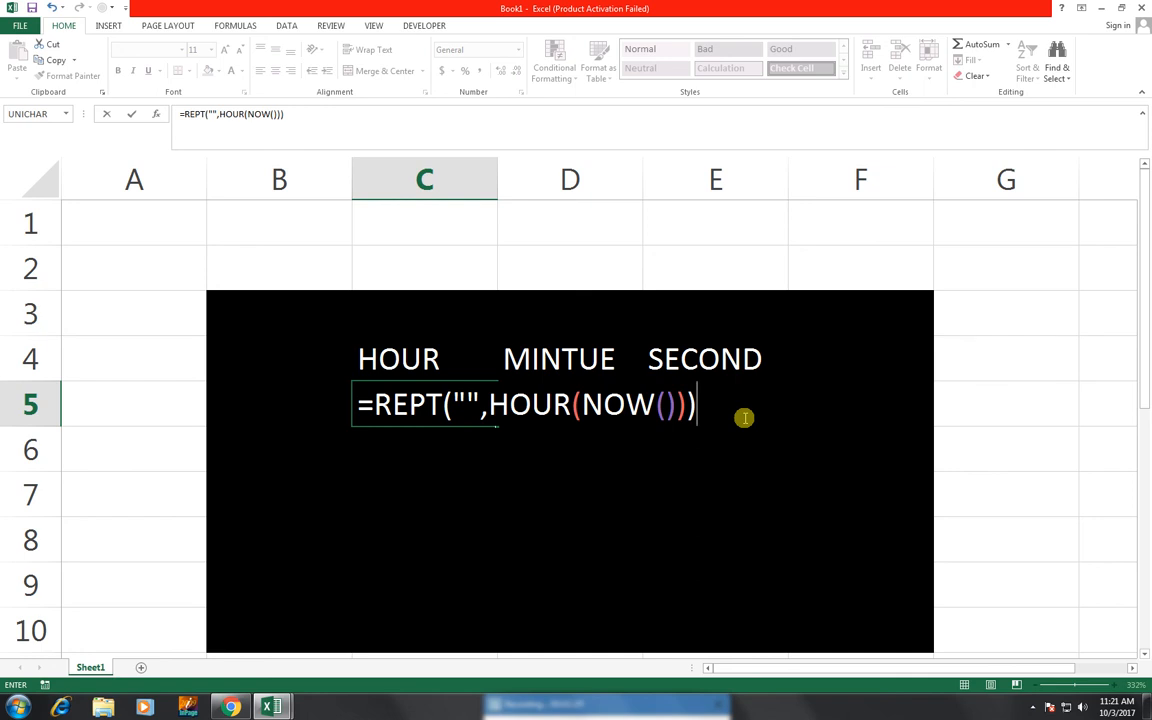
type("&")
type("\" \"&")
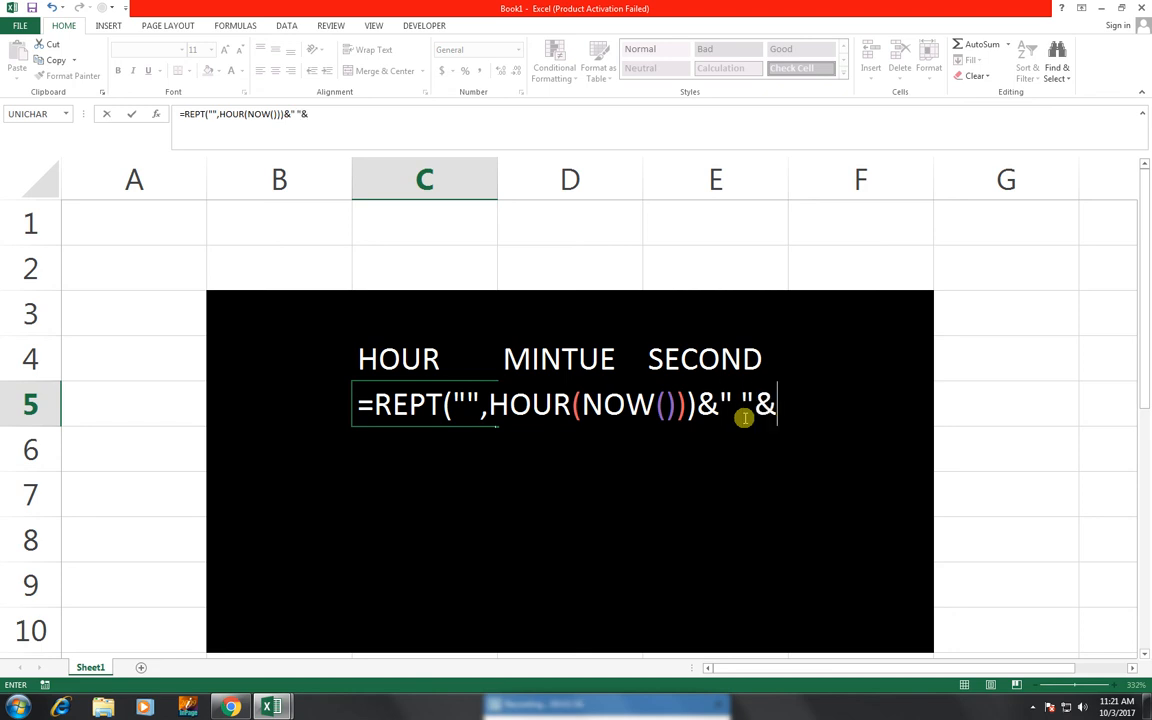
type("TEXT")
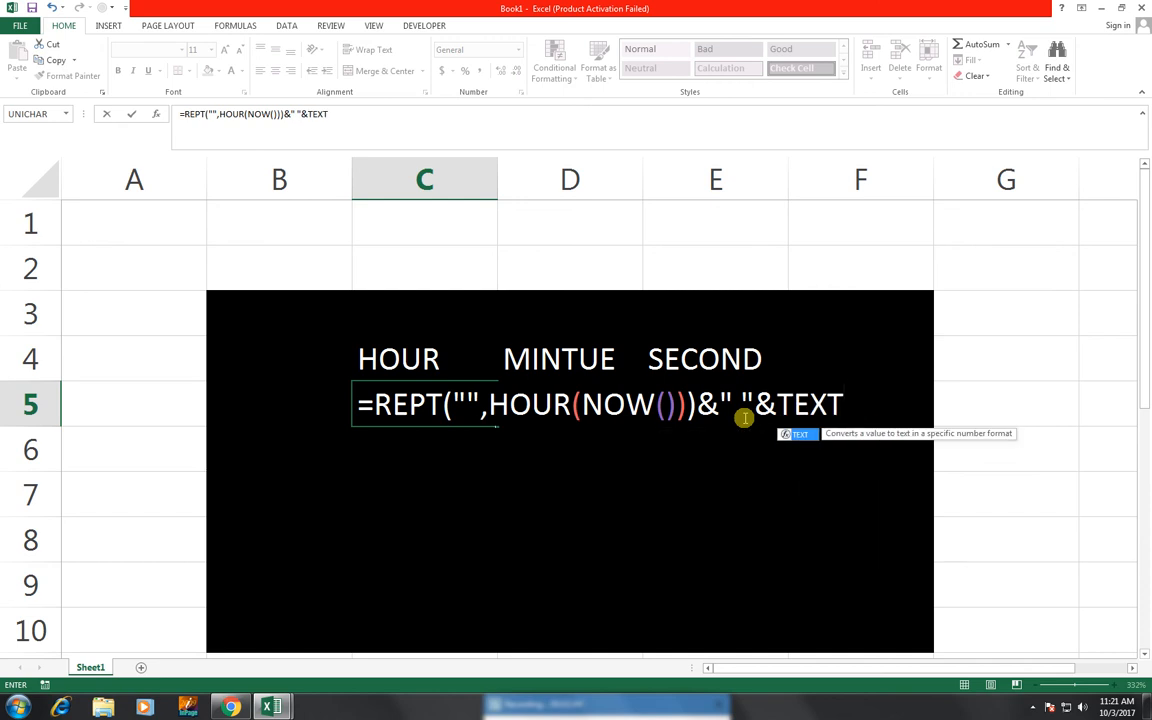
type("(")
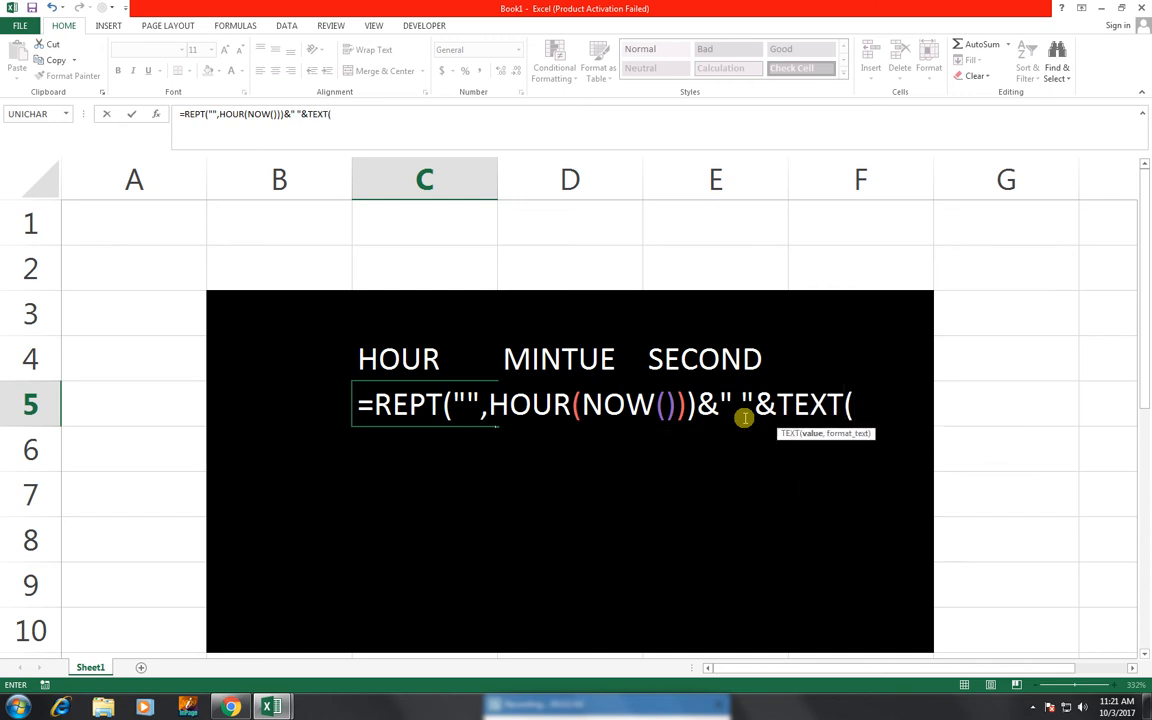
type("HOU")
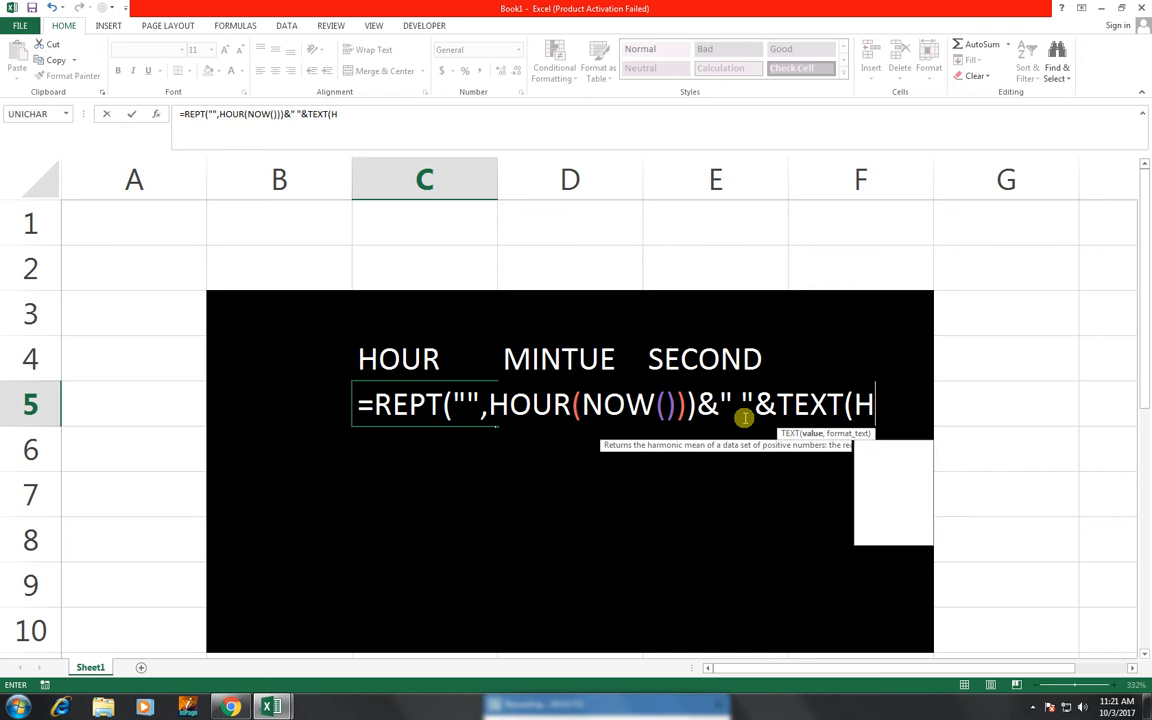
type("R")
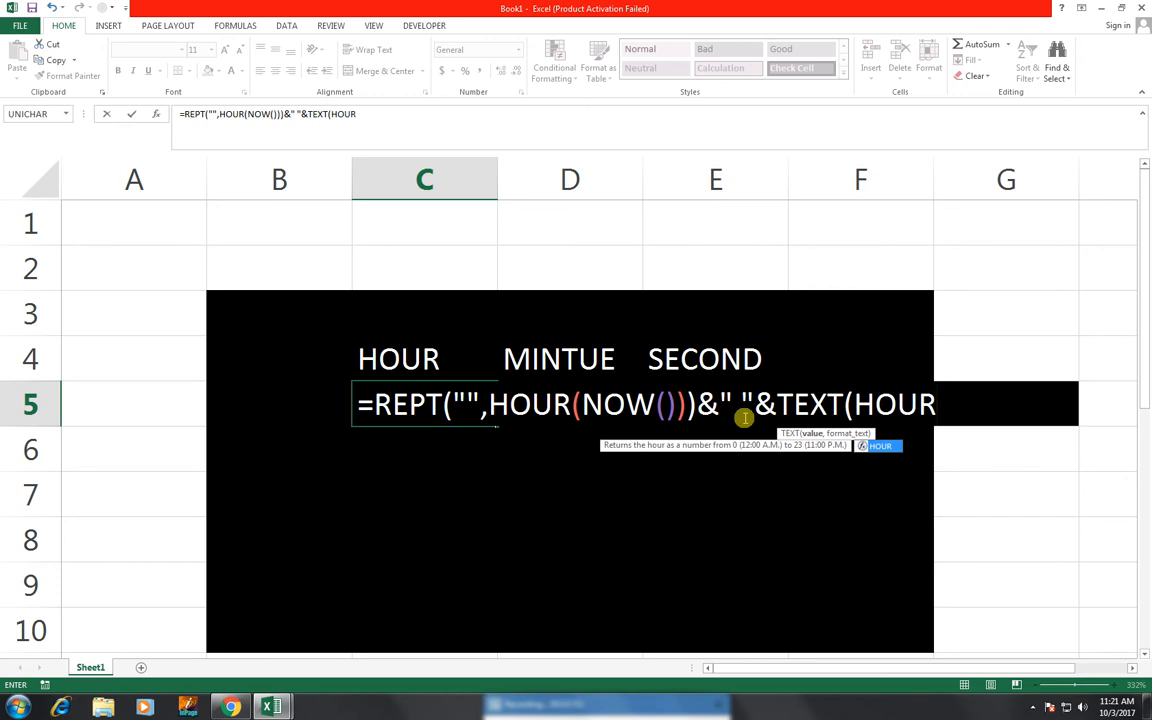
type("(NOW")
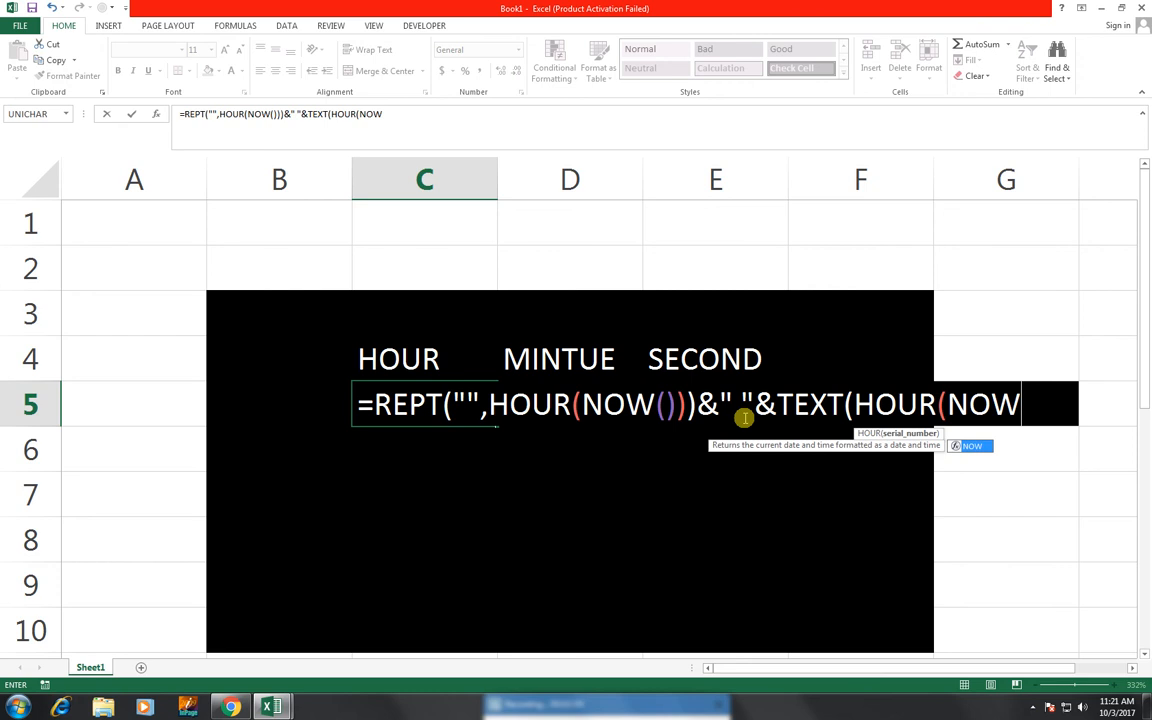
type("())")
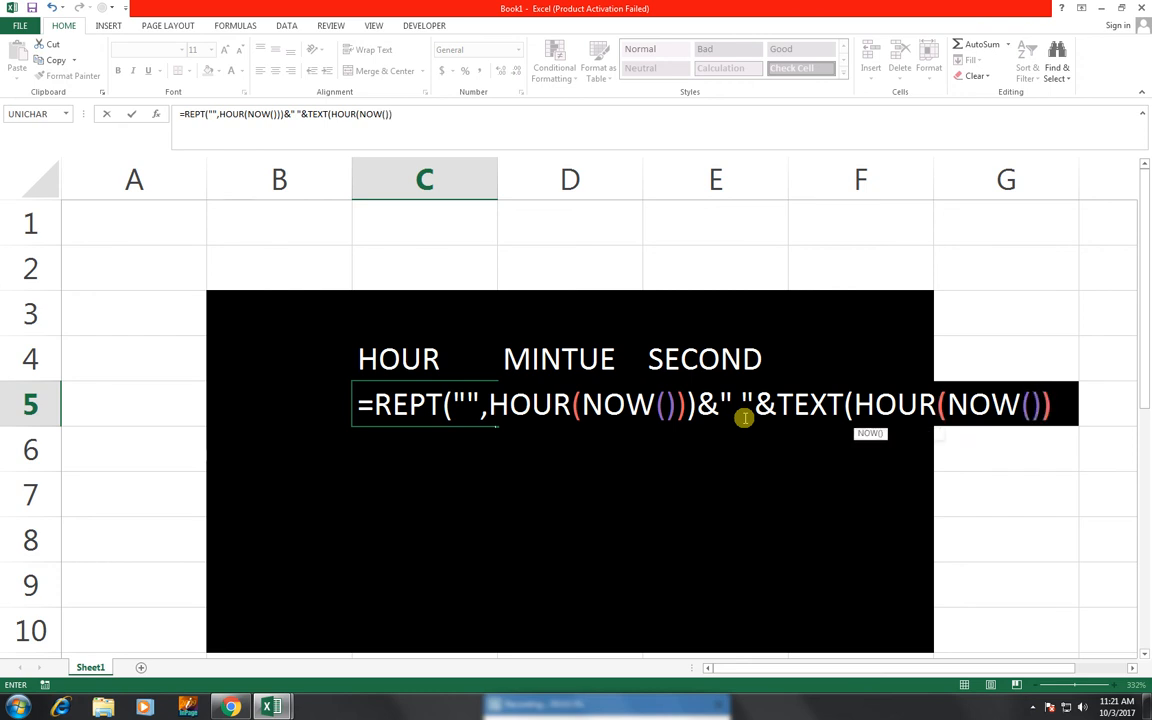
type(",\"00")
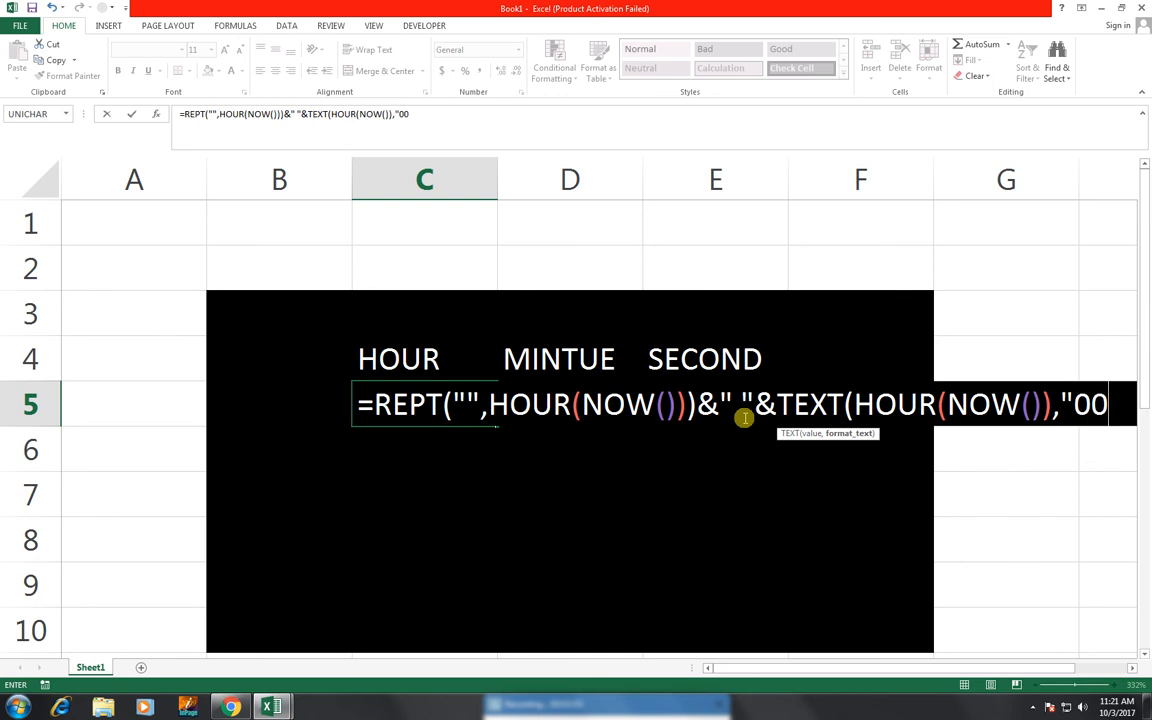
type("\")")
key("Return")
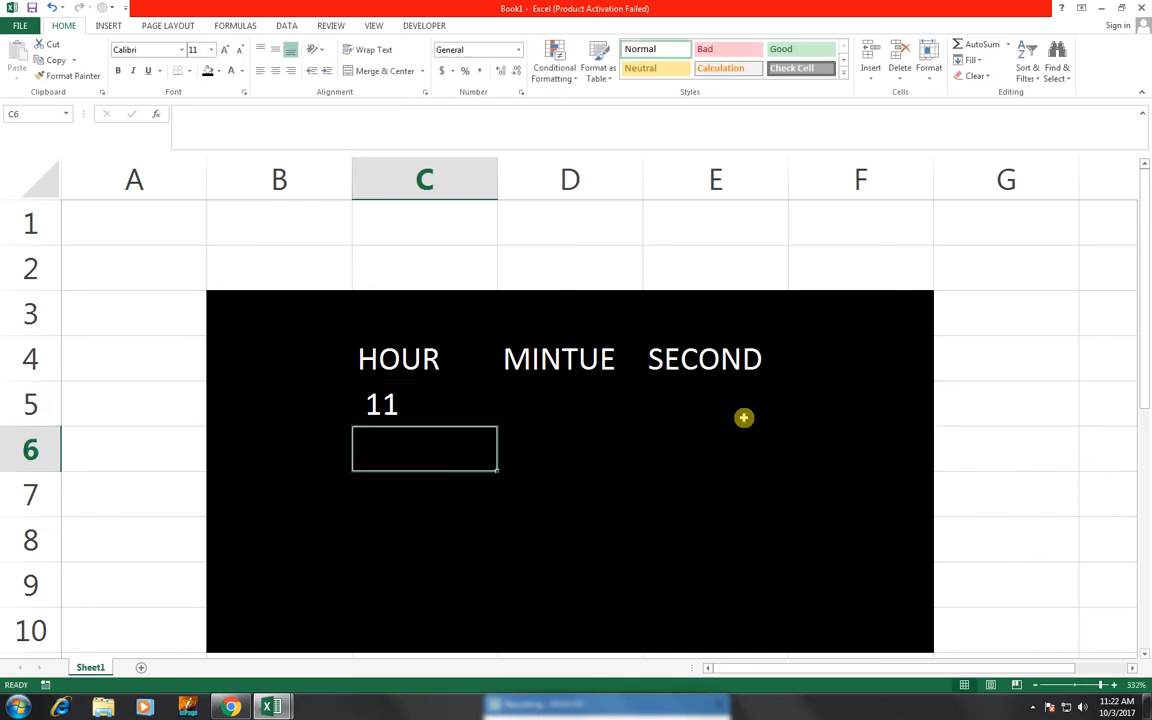
key("Up")
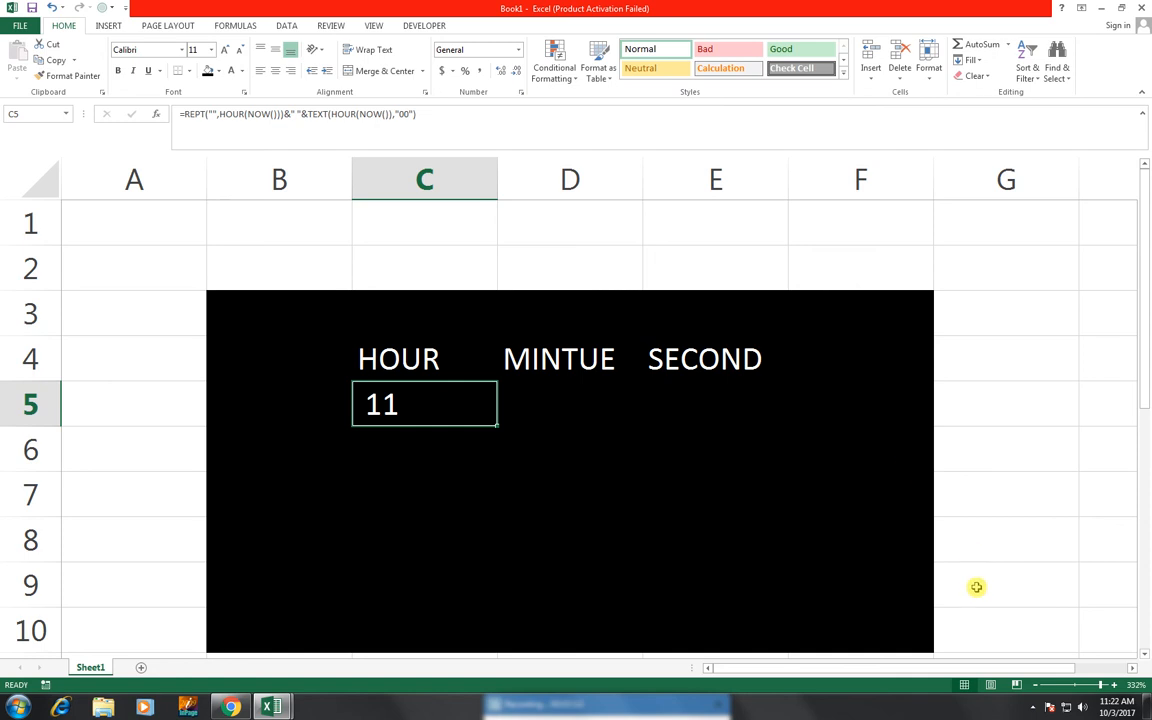
mouse_move(1101, 703)
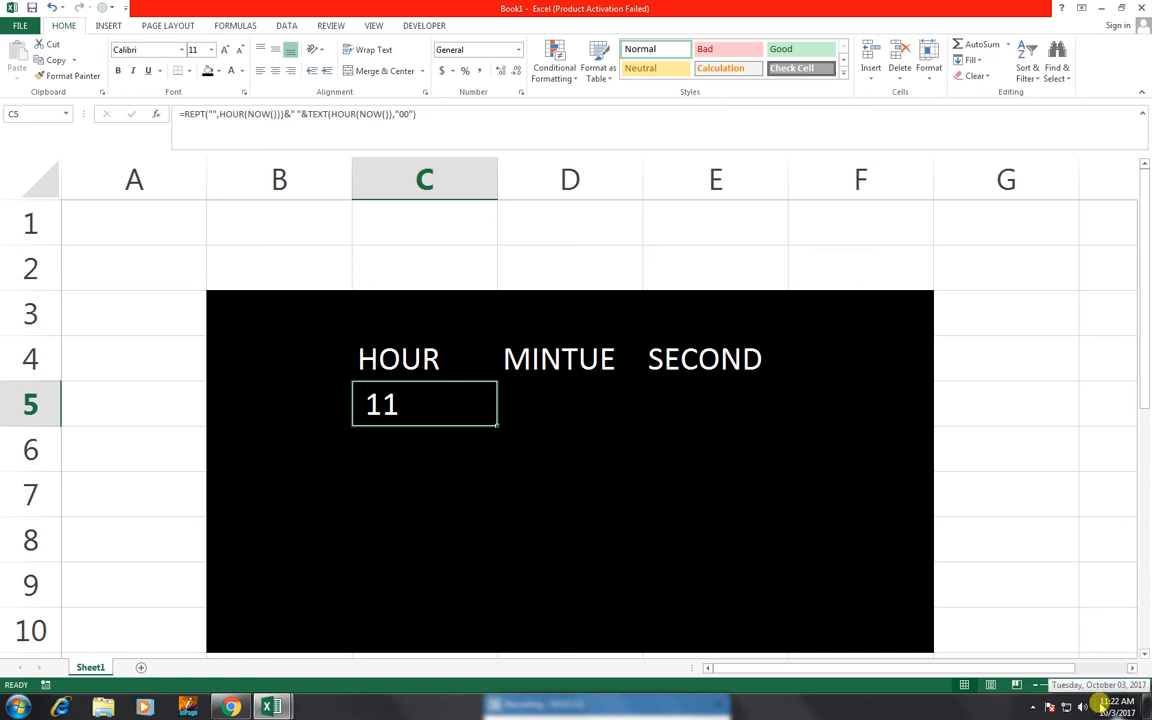
left_click(544, 416)
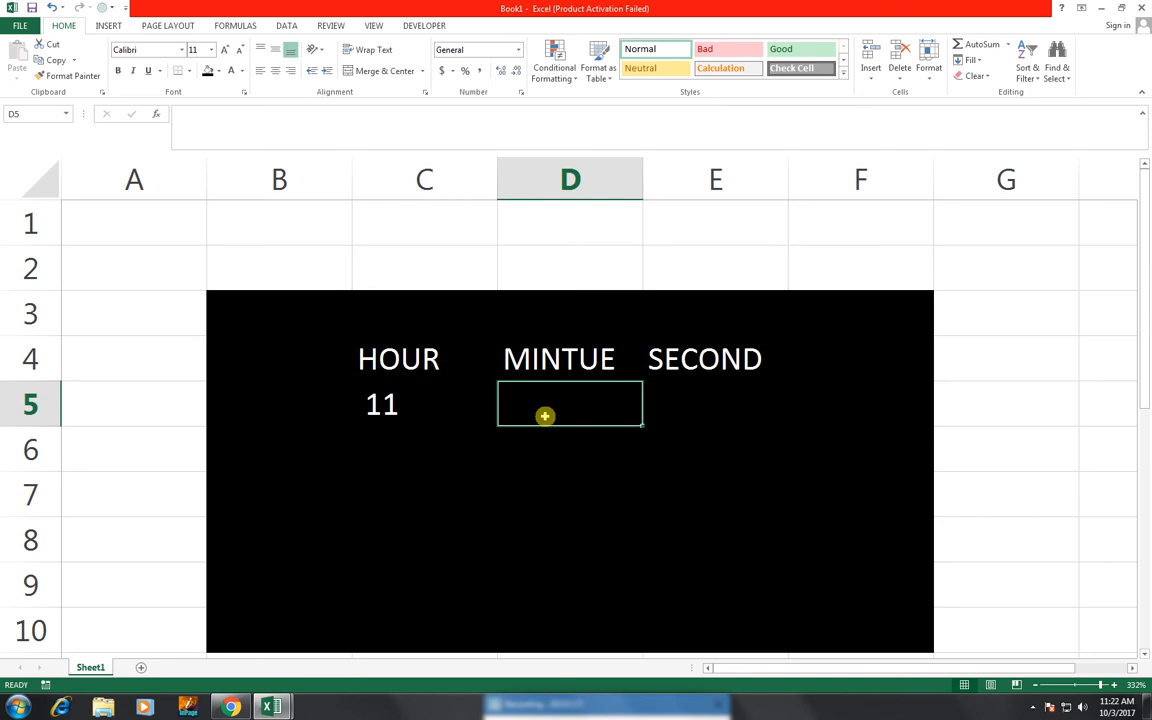
Type the draft formula =REPT("",MINUTE(NOW()))&" "&TEXT(MINTUE(),"00") into D5
type("=")
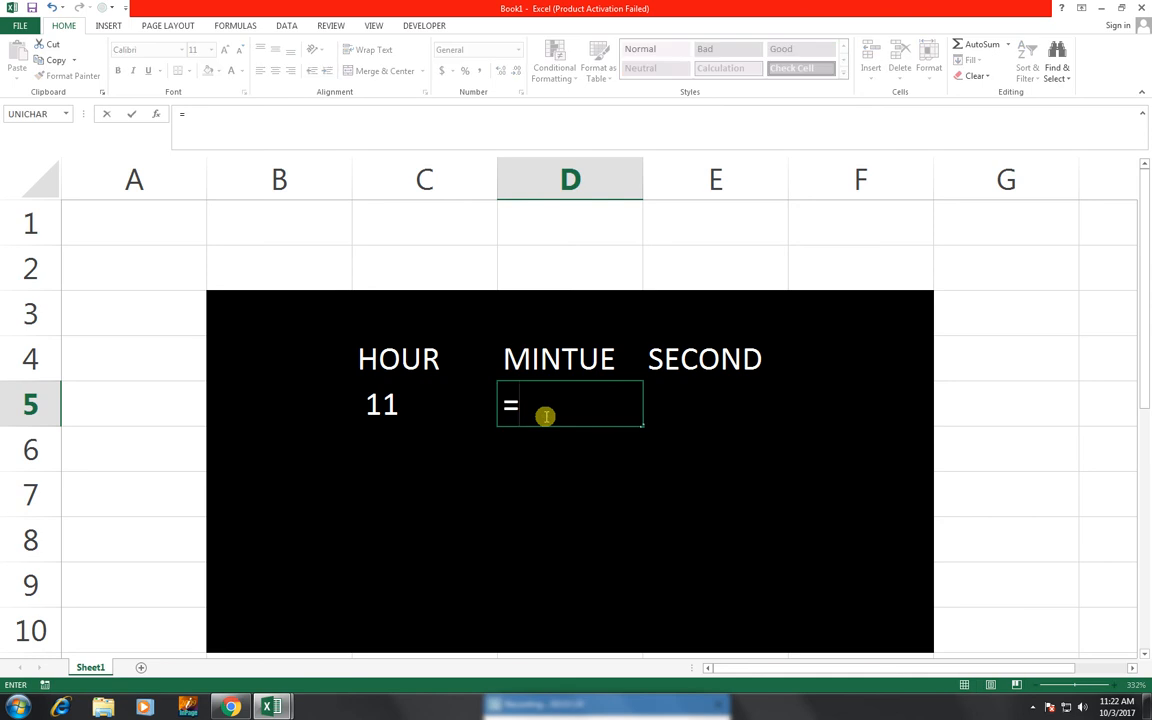
type("REPT(")
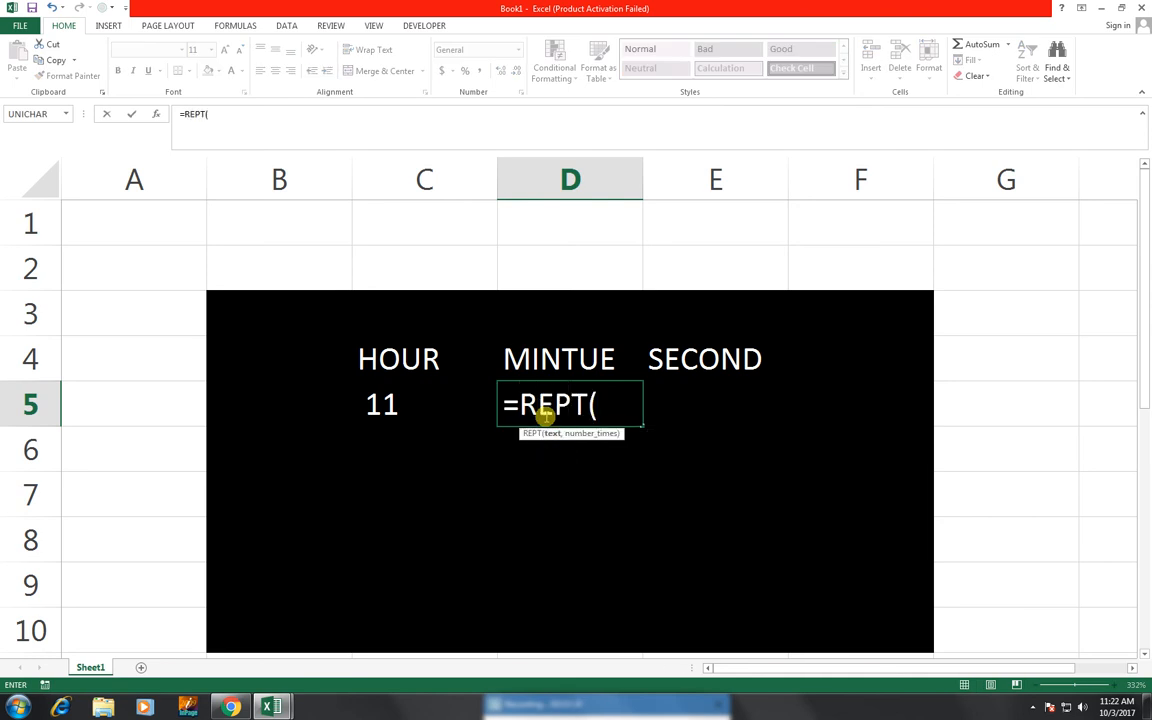
type("\"\",MINUTE")
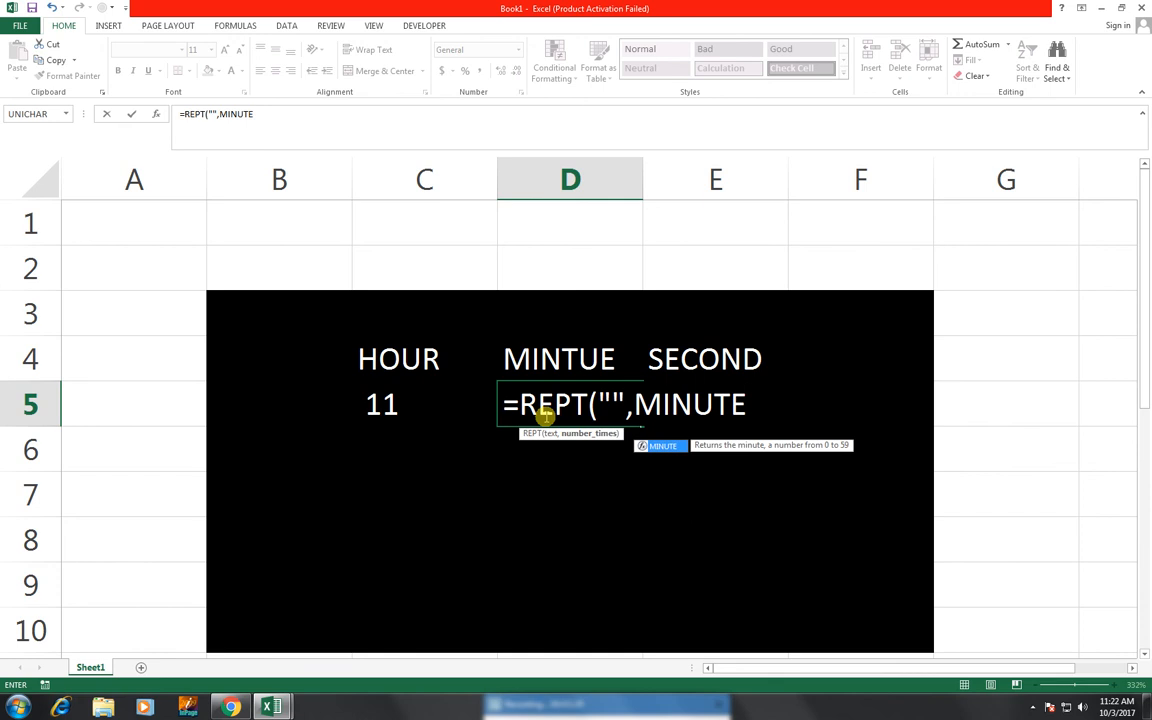
type("((")
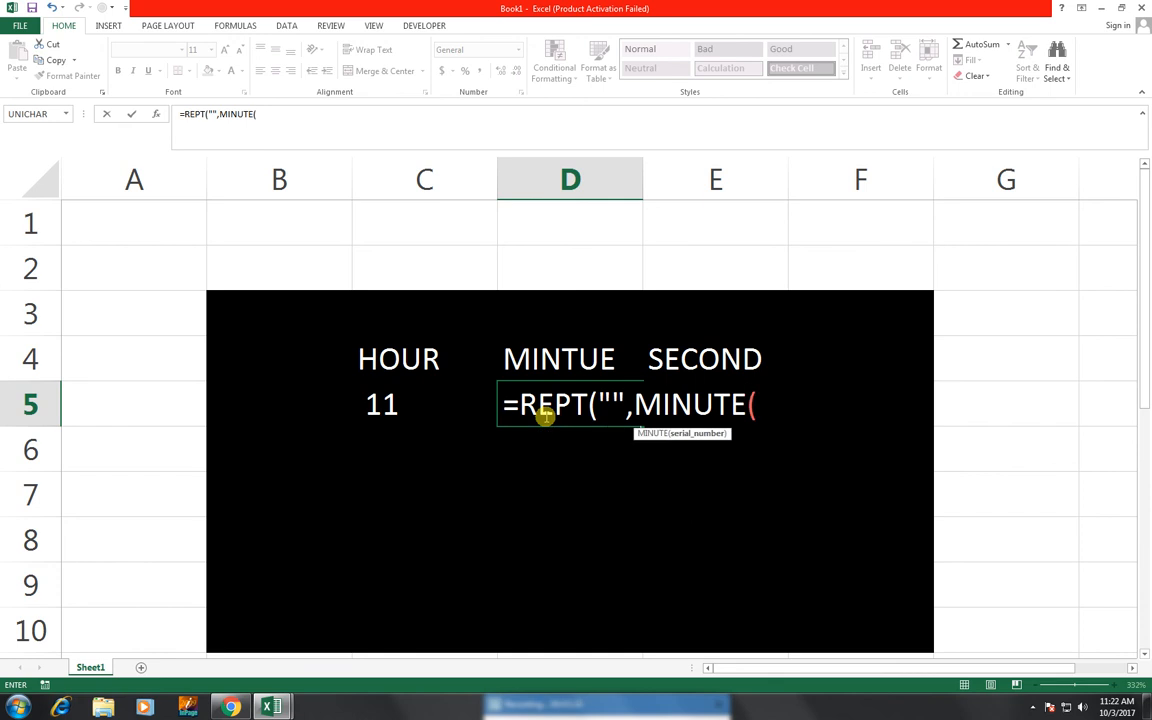
type("N")
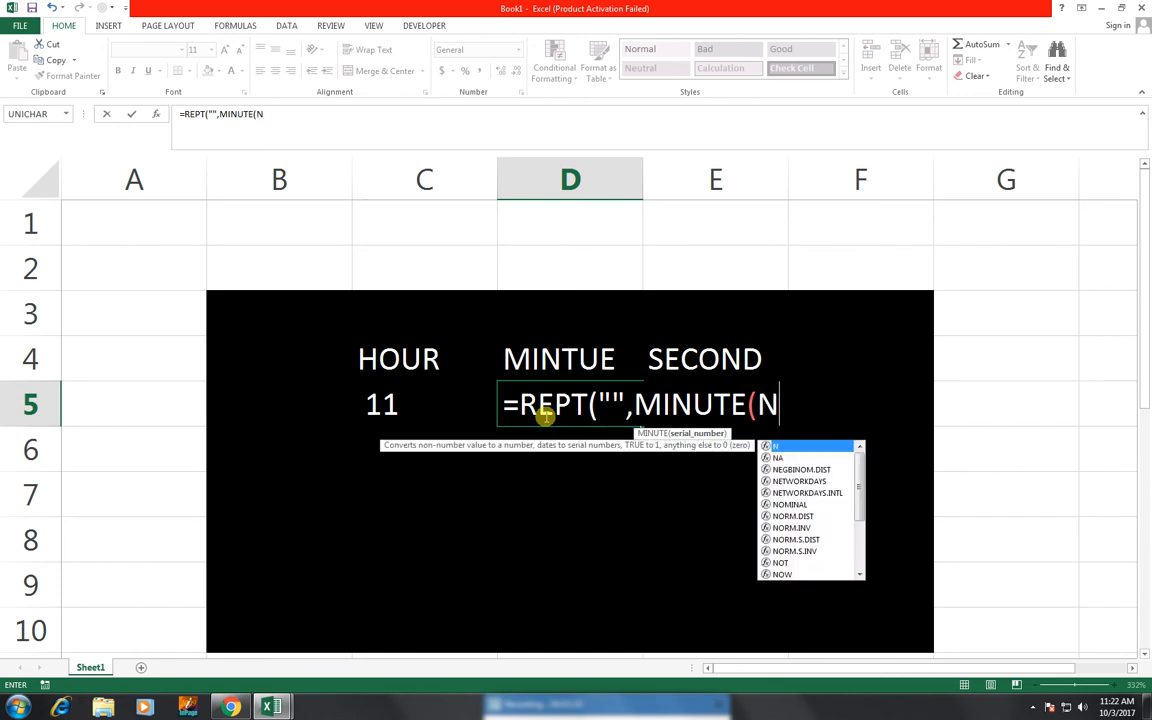
type("OW()))")
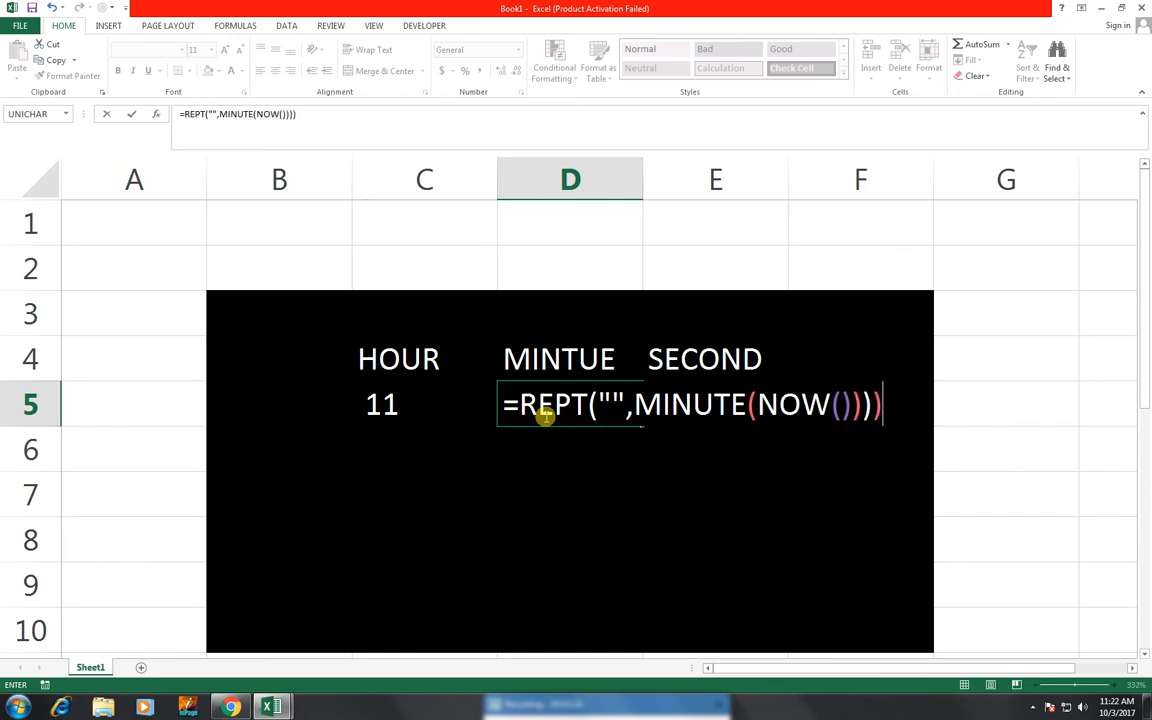
key("BackSpace")
type("&\" \"&")
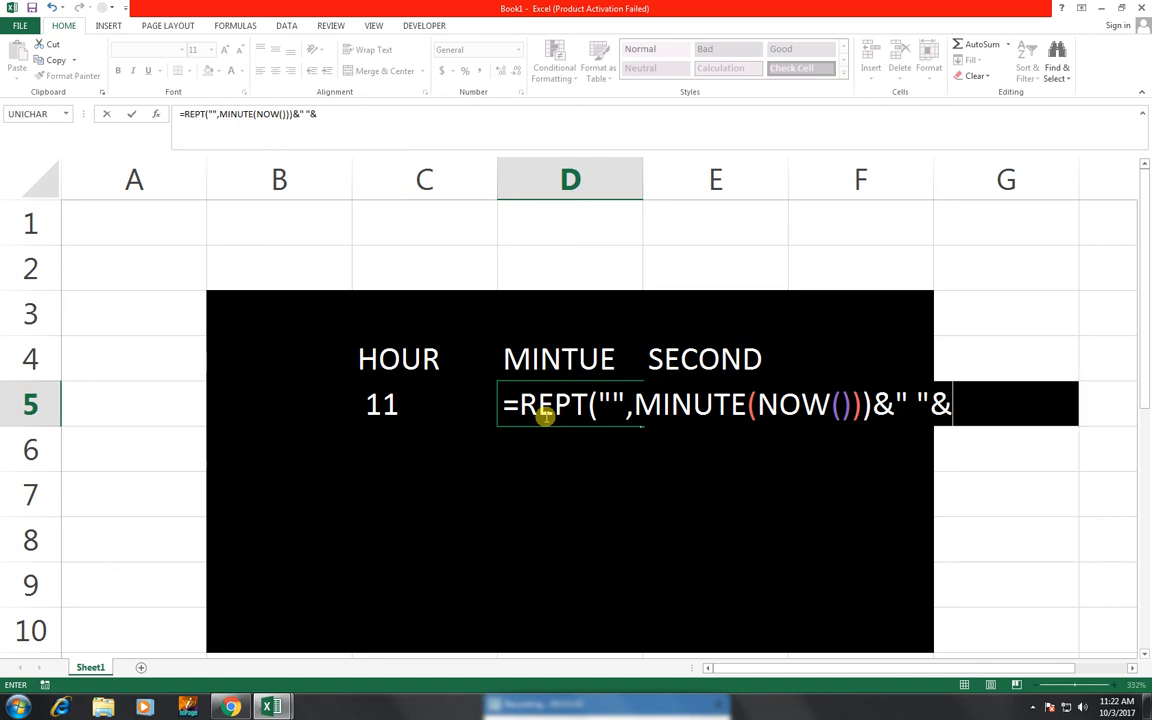
type("TEXT")
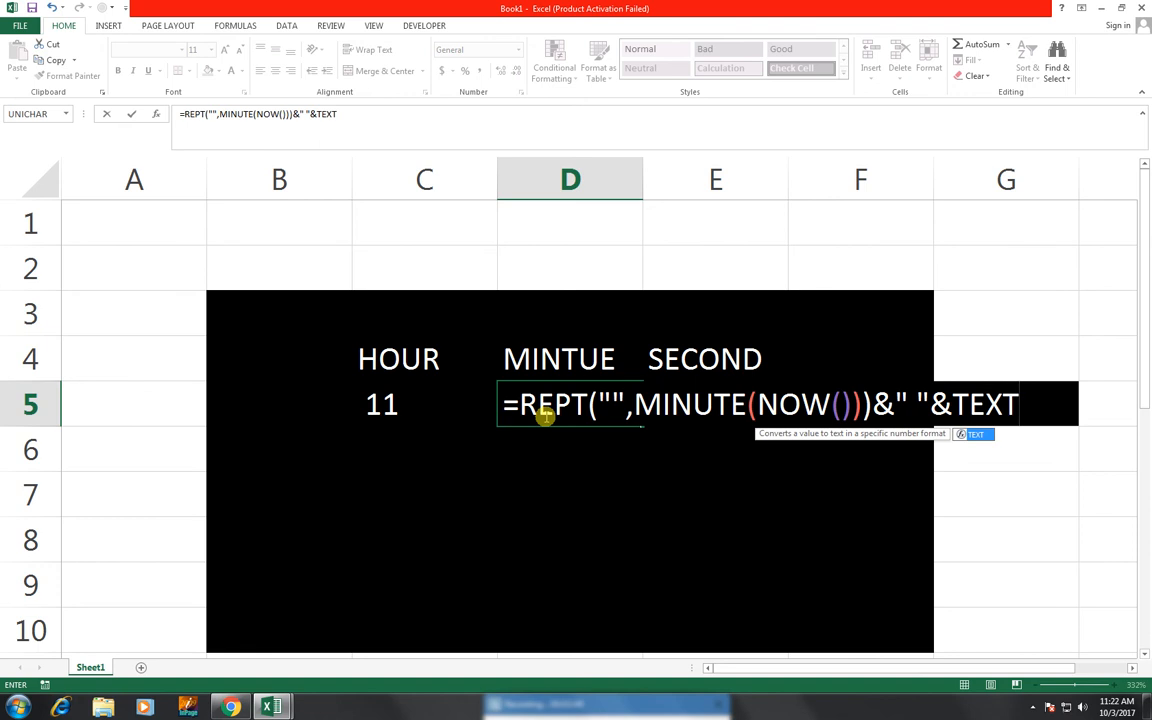
type("(")
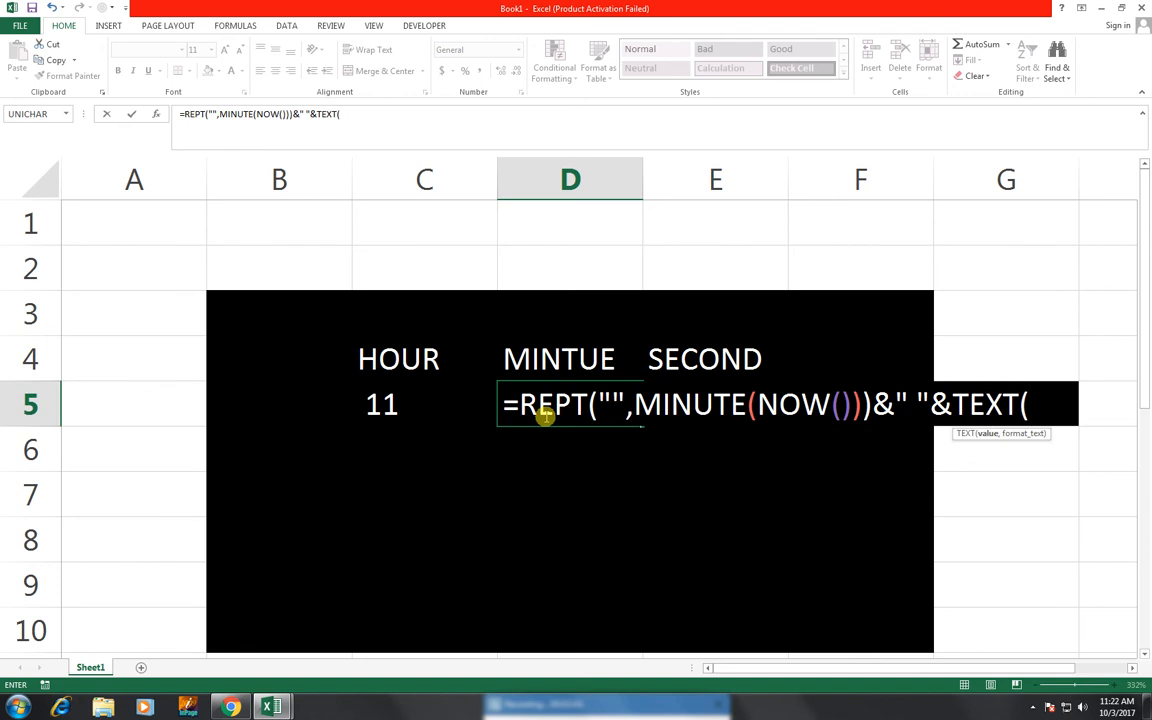
type("M")
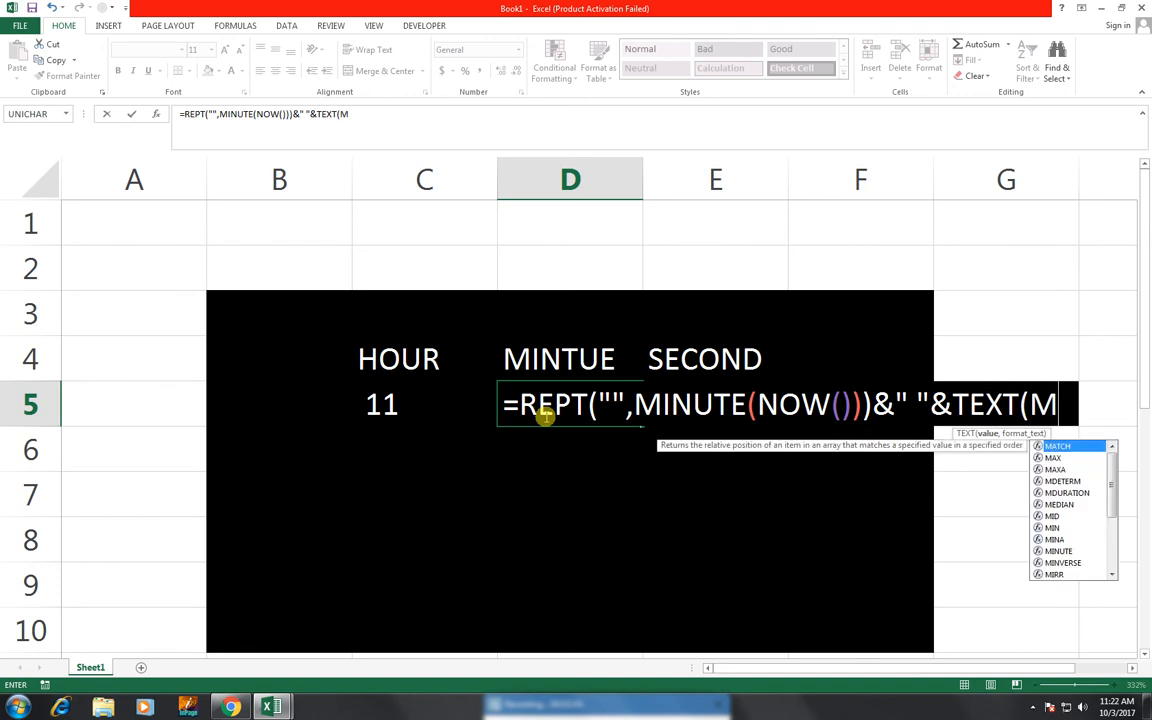
type("INTUE")
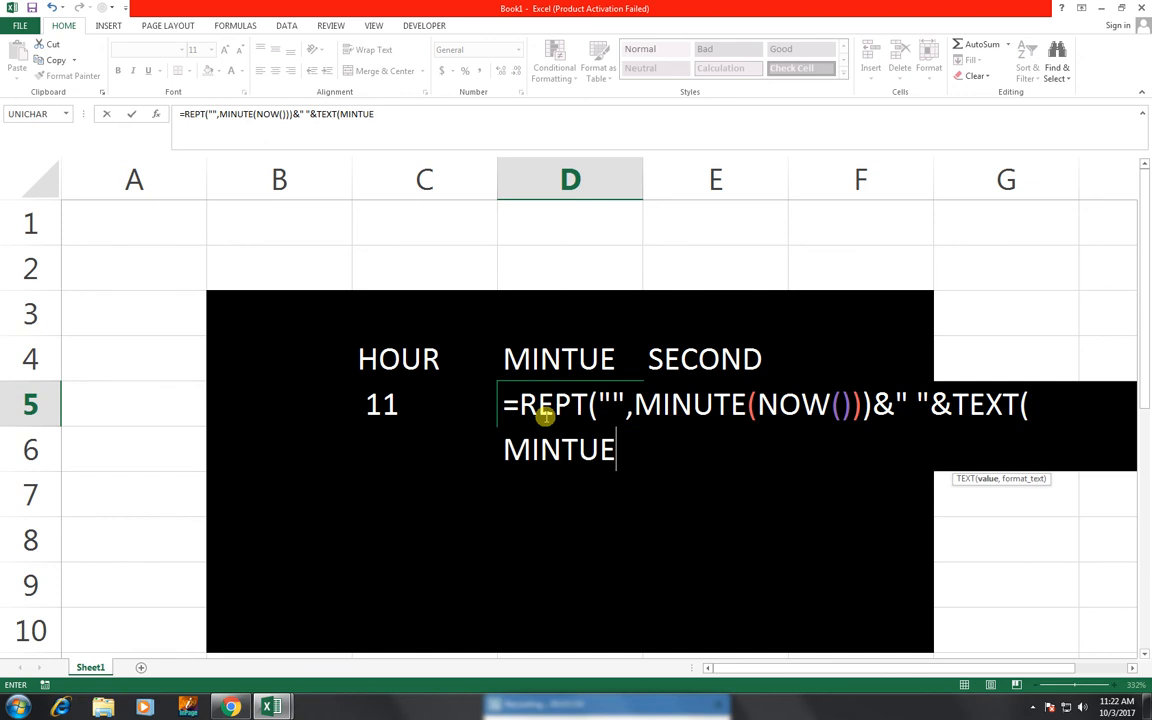
type("())")
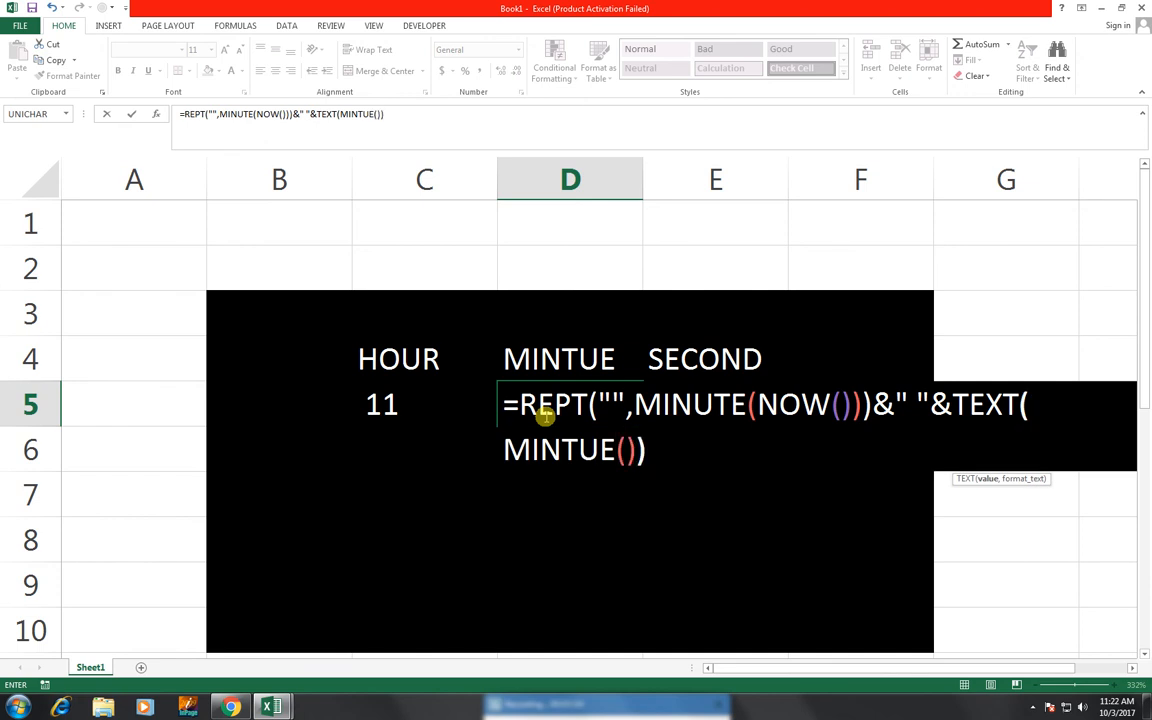
type(",\"00\")")
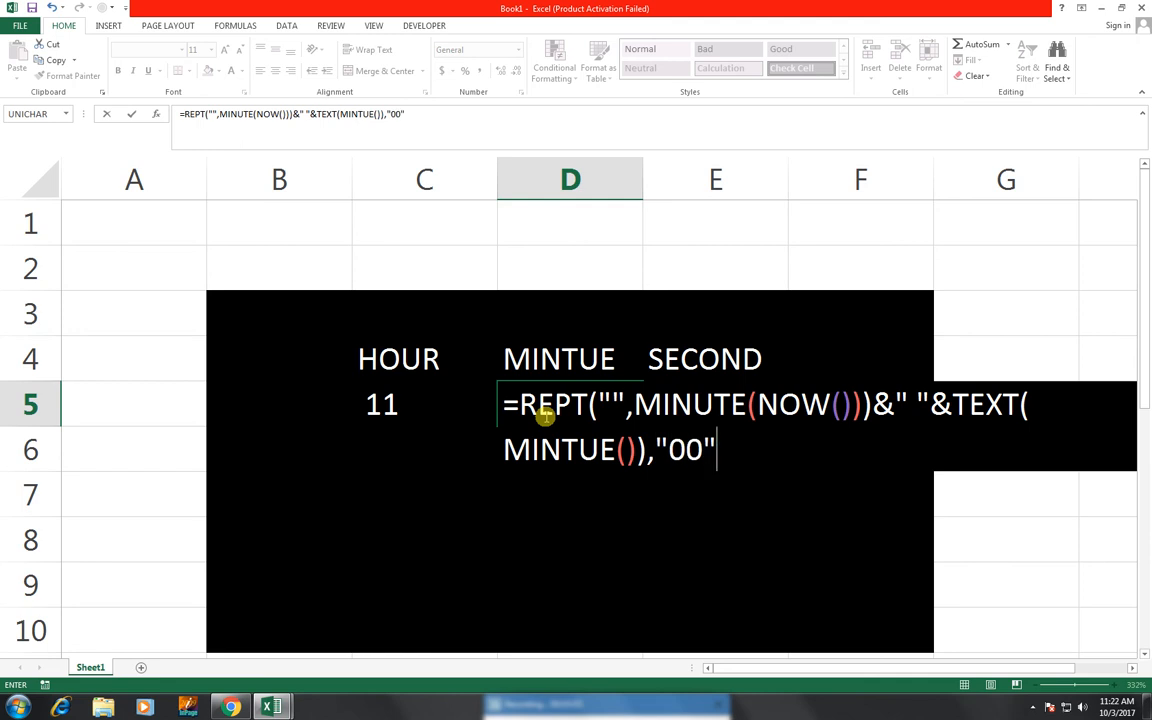
Dismiss the too-few-arguments errors and add the missing NOW() parentheses in D5's formula
key("Return")
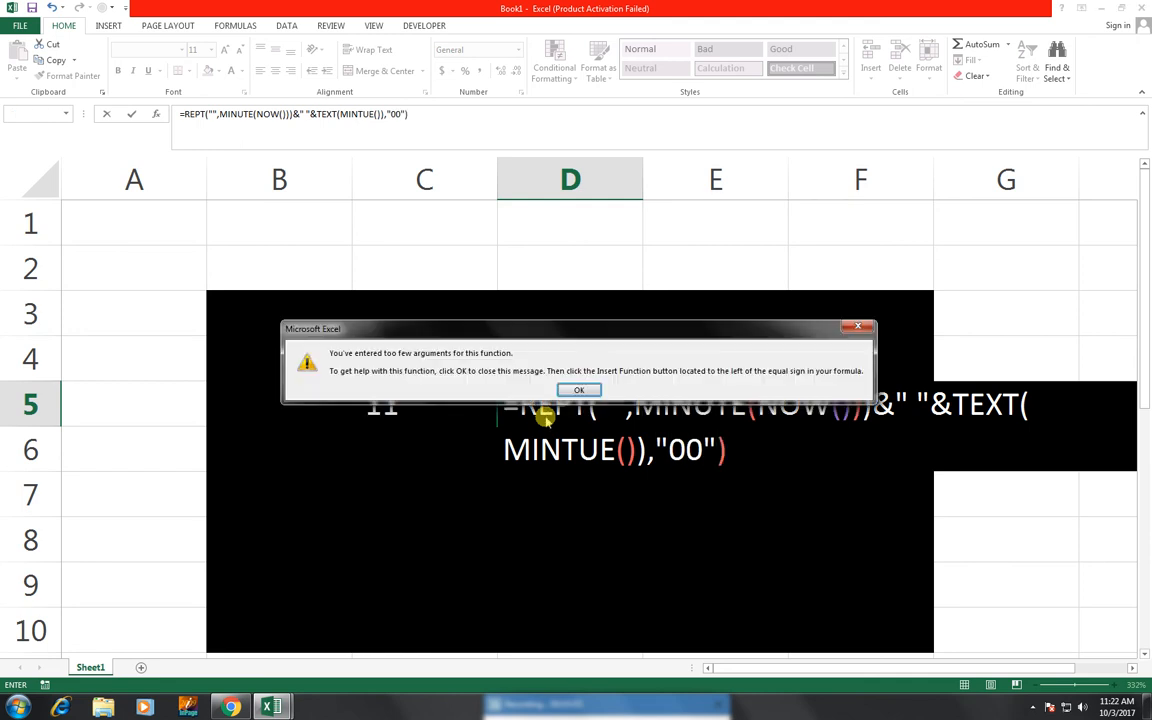
key("Return")
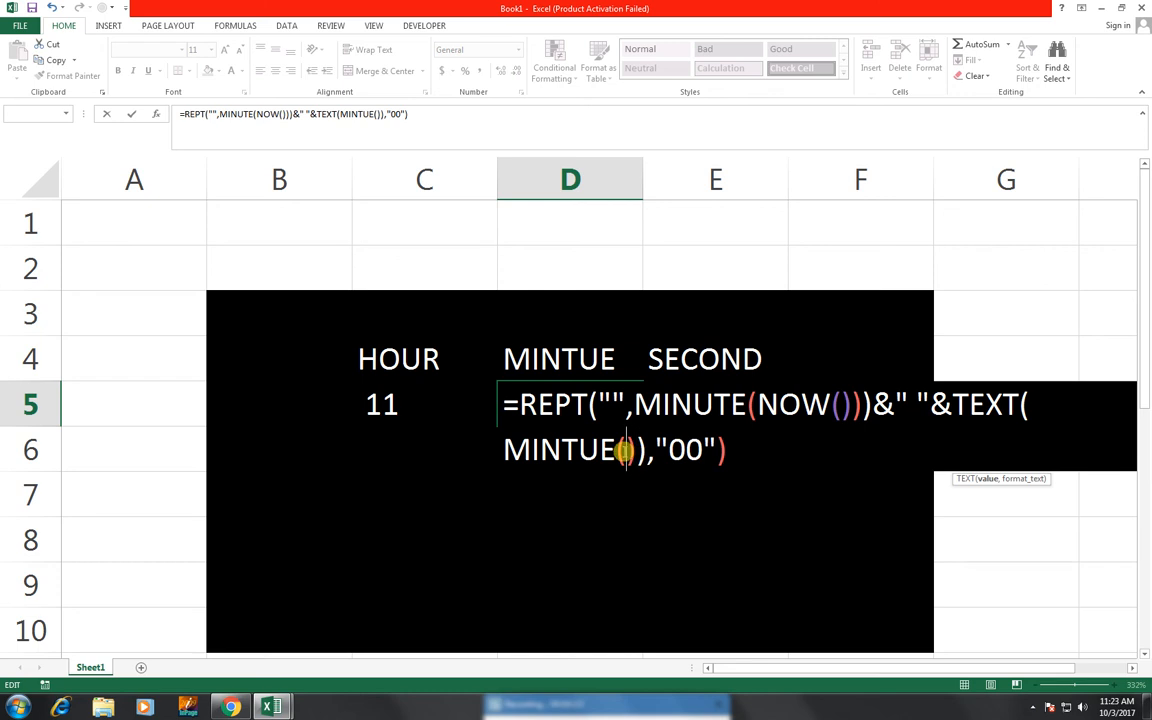
type("NOW")
key("Return")
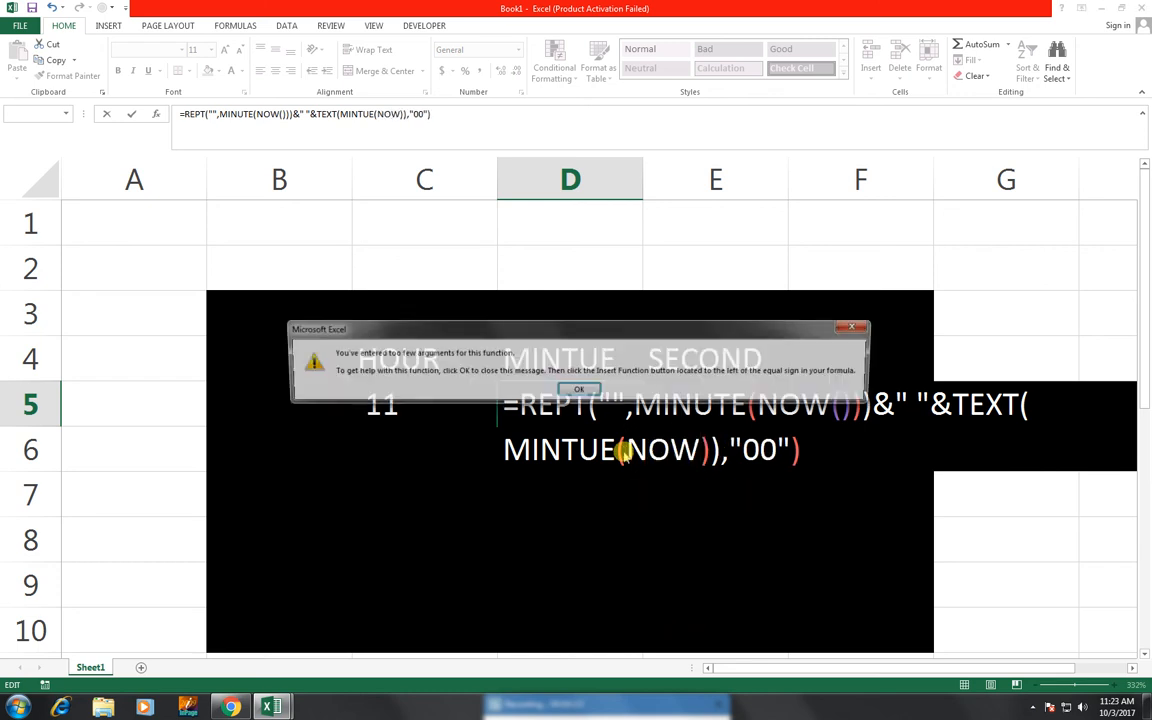
key("Return")
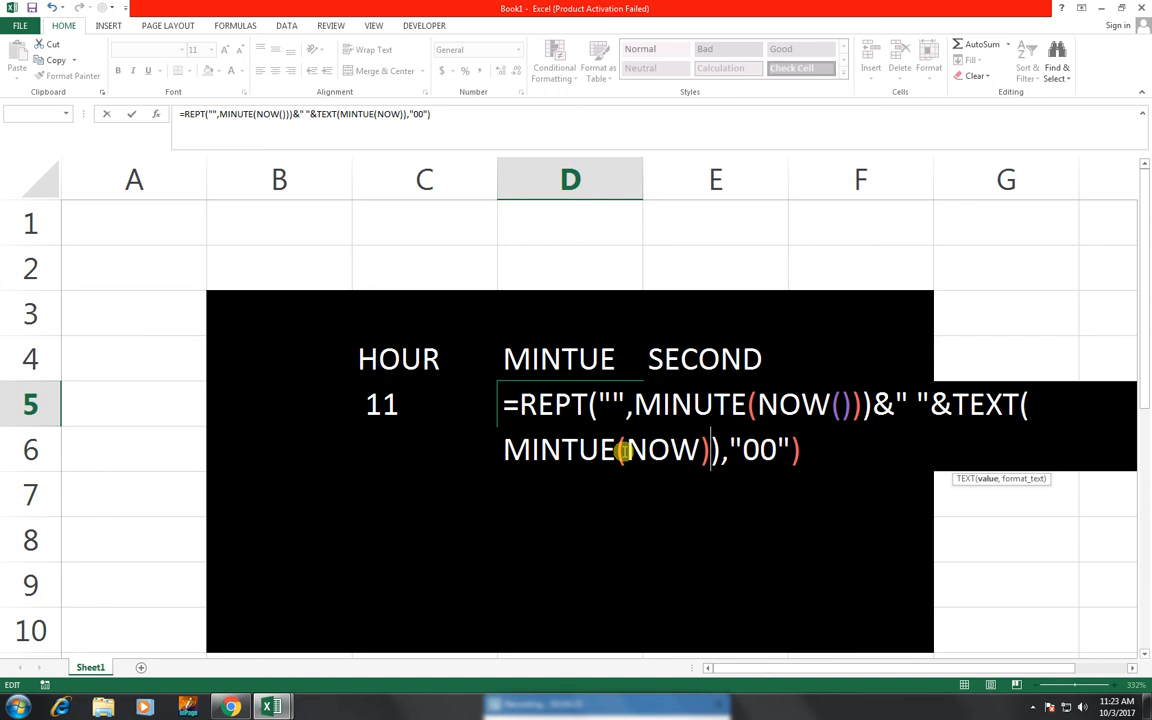
key("Left")
type("(")
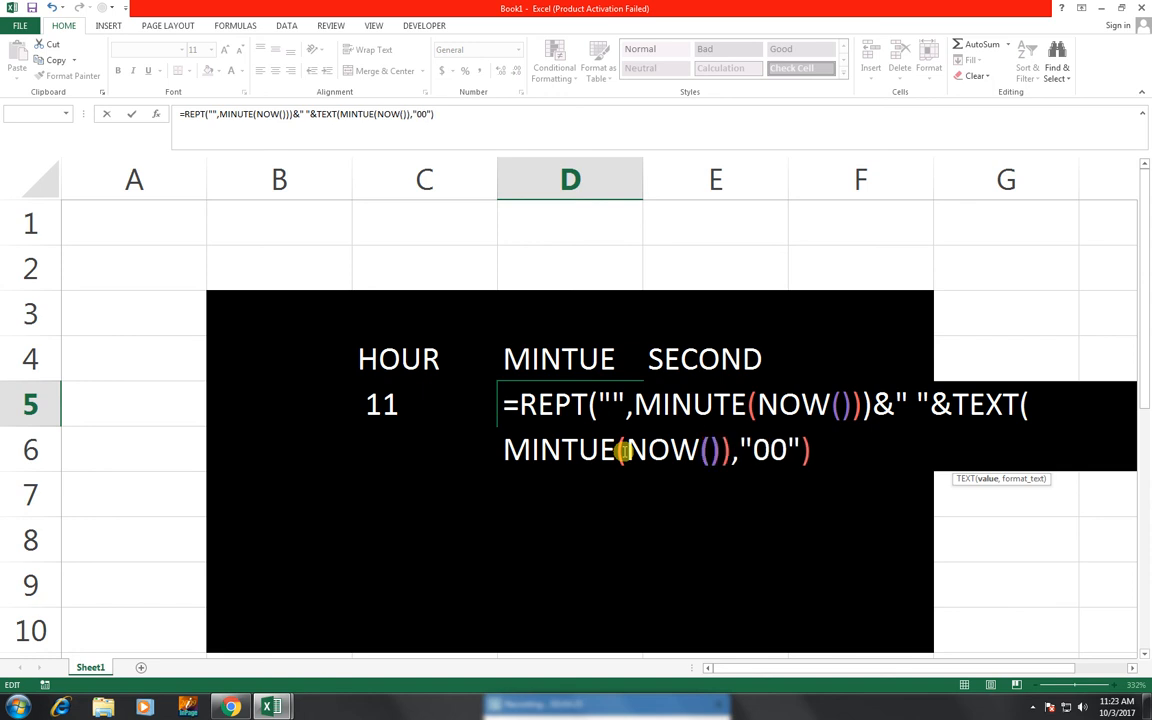
key("Return")
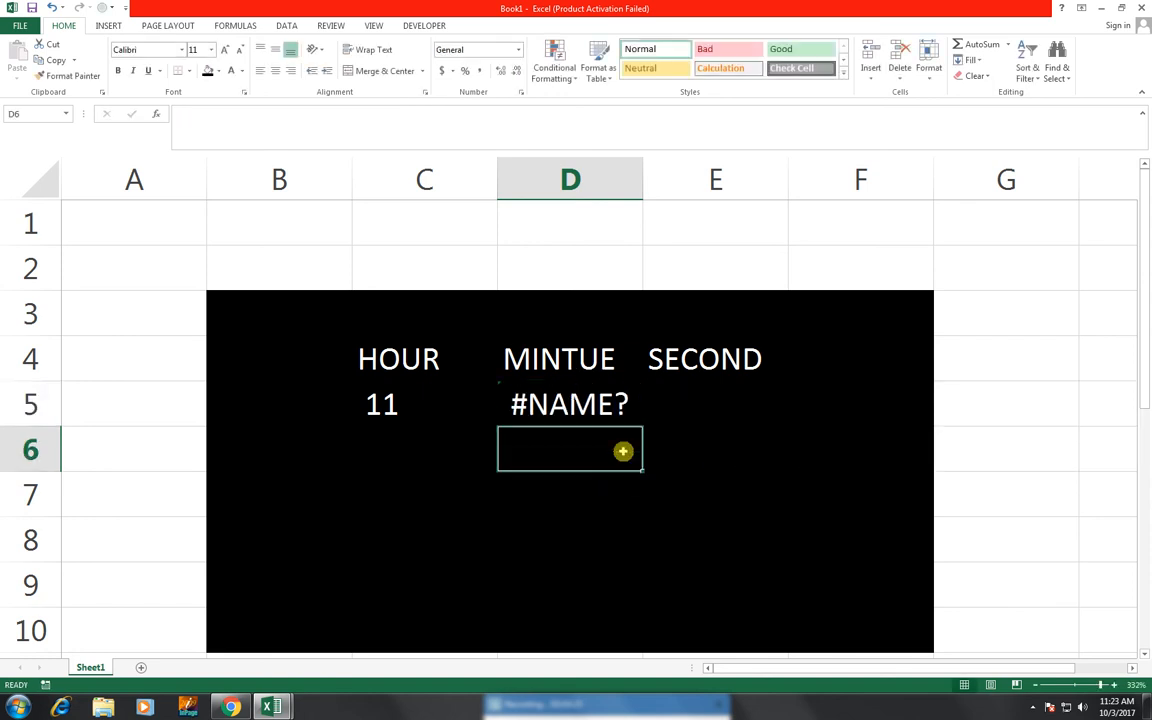
key("Up")
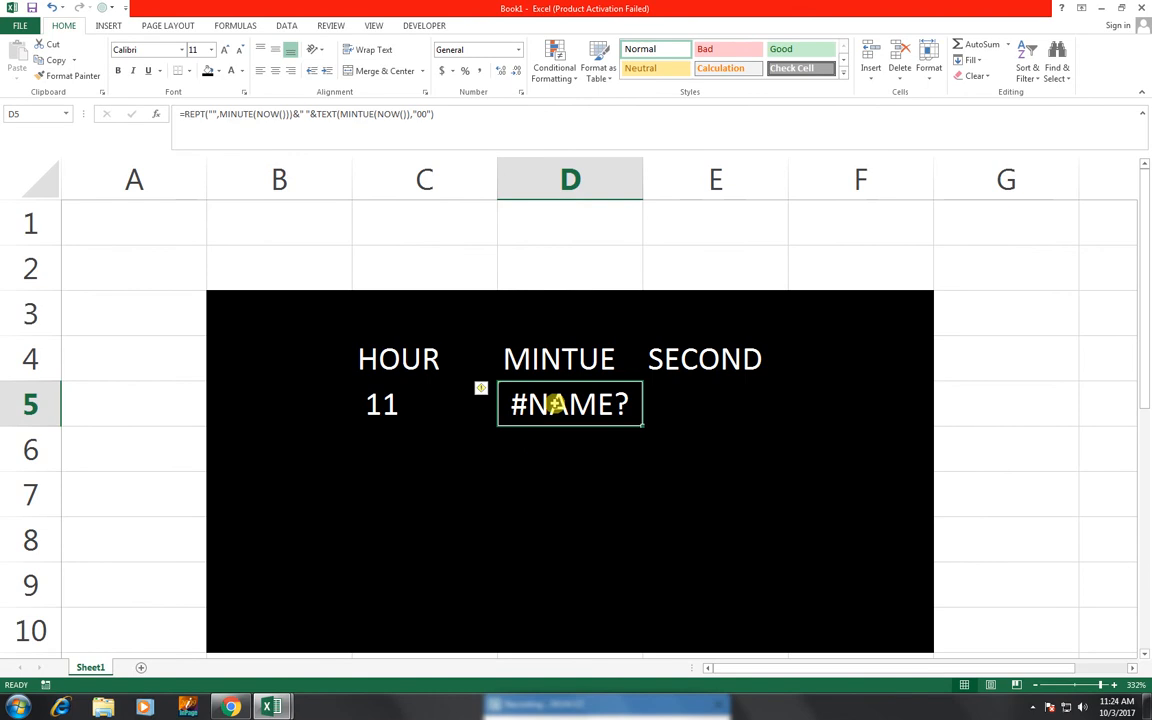
Correct the misspelled MINTUE to MINUTE in D5's formula so it shows 24
double_click(553, 404)
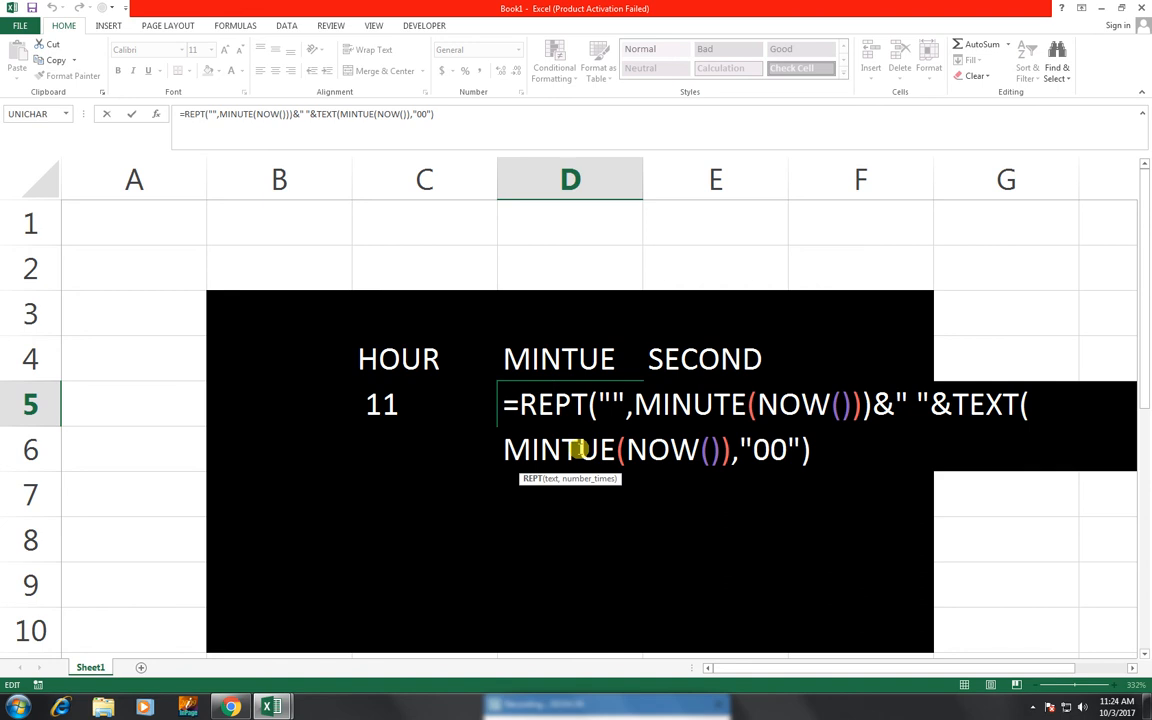
left_click(592, 450)
key("BackSpace")
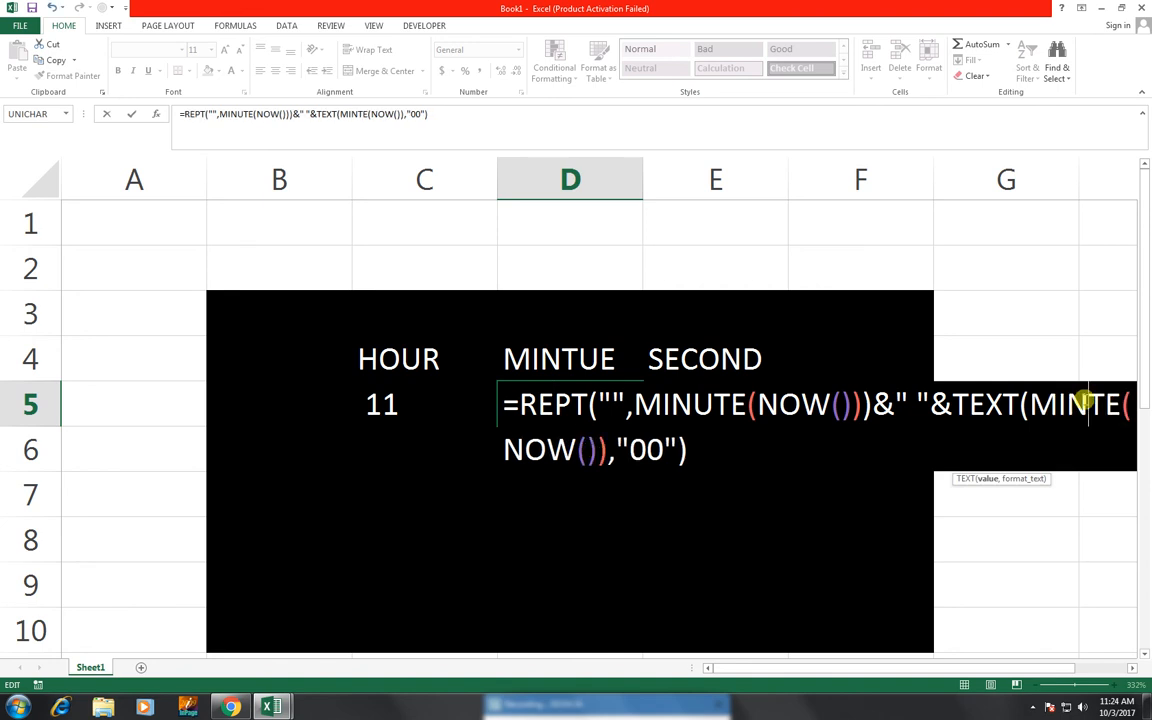
type("U")
key("Return")
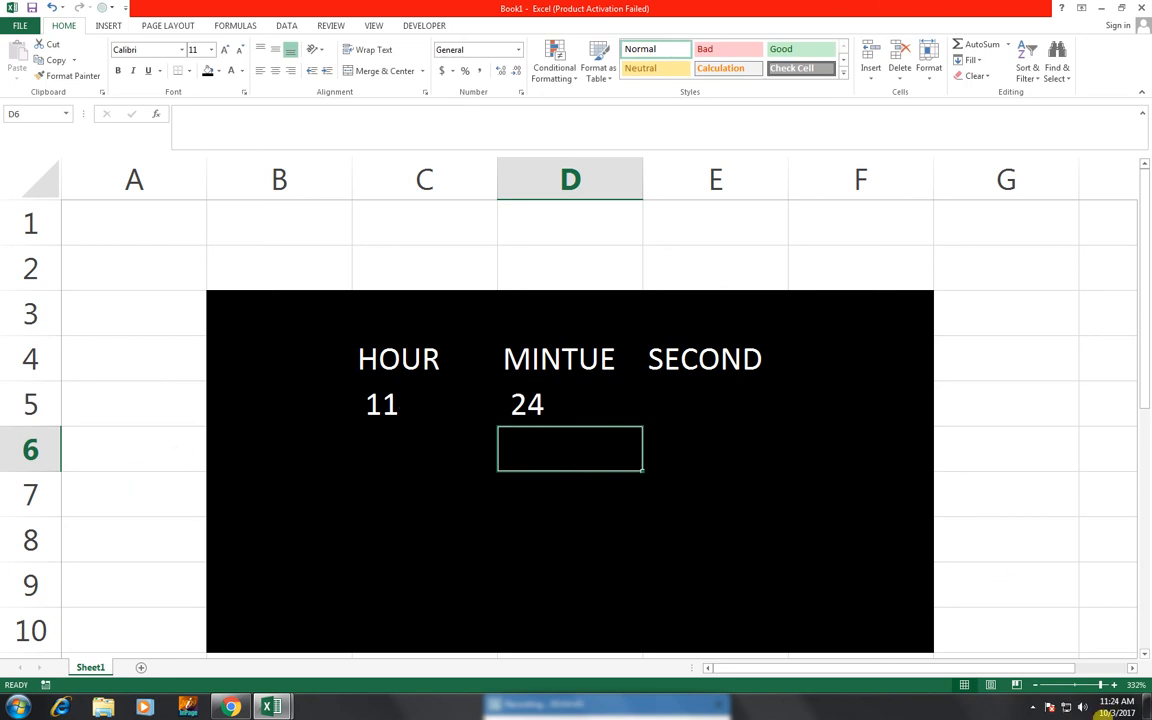
Enter =REPT("",SECOND(NOW()))&" "&TEXT(SECOND(NOW()),"00") in E5 so it shows 47
left_click(710, 408)
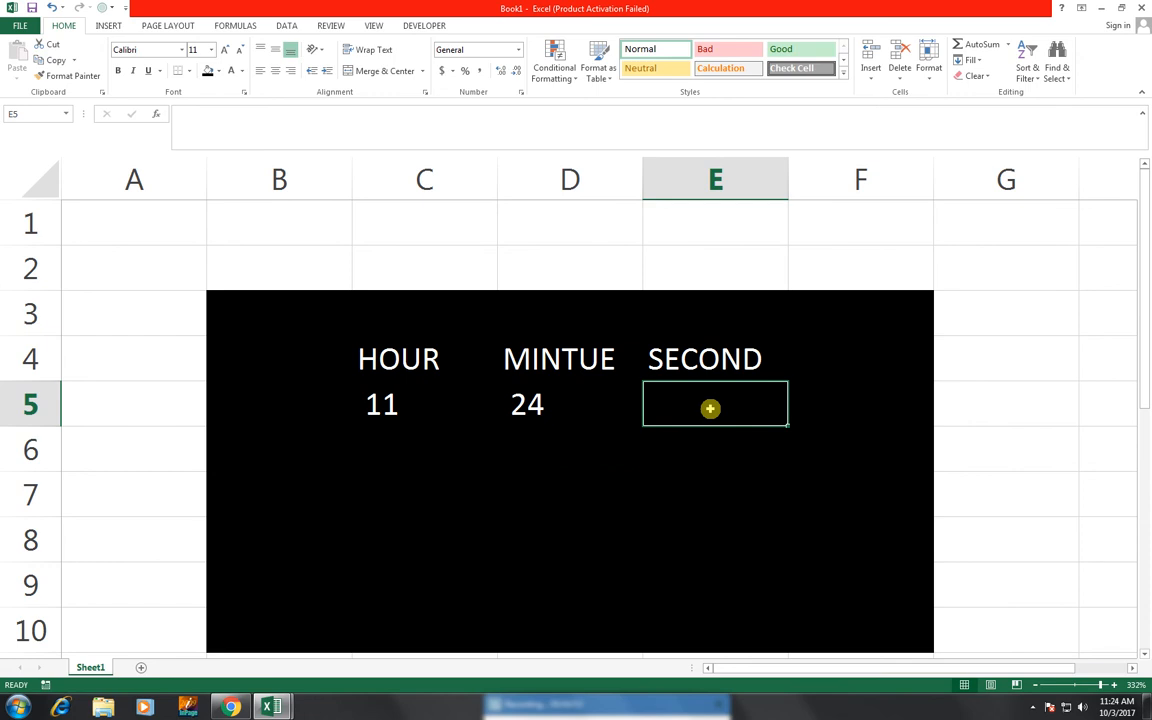
type("=REPT")
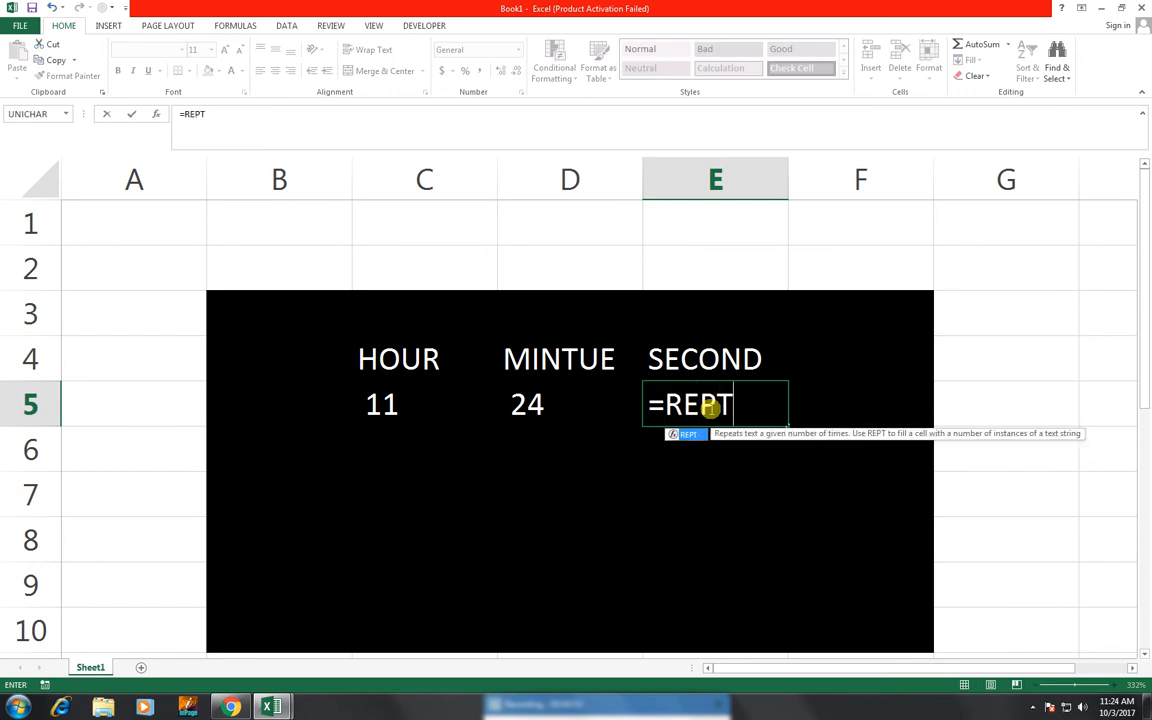
type("(")
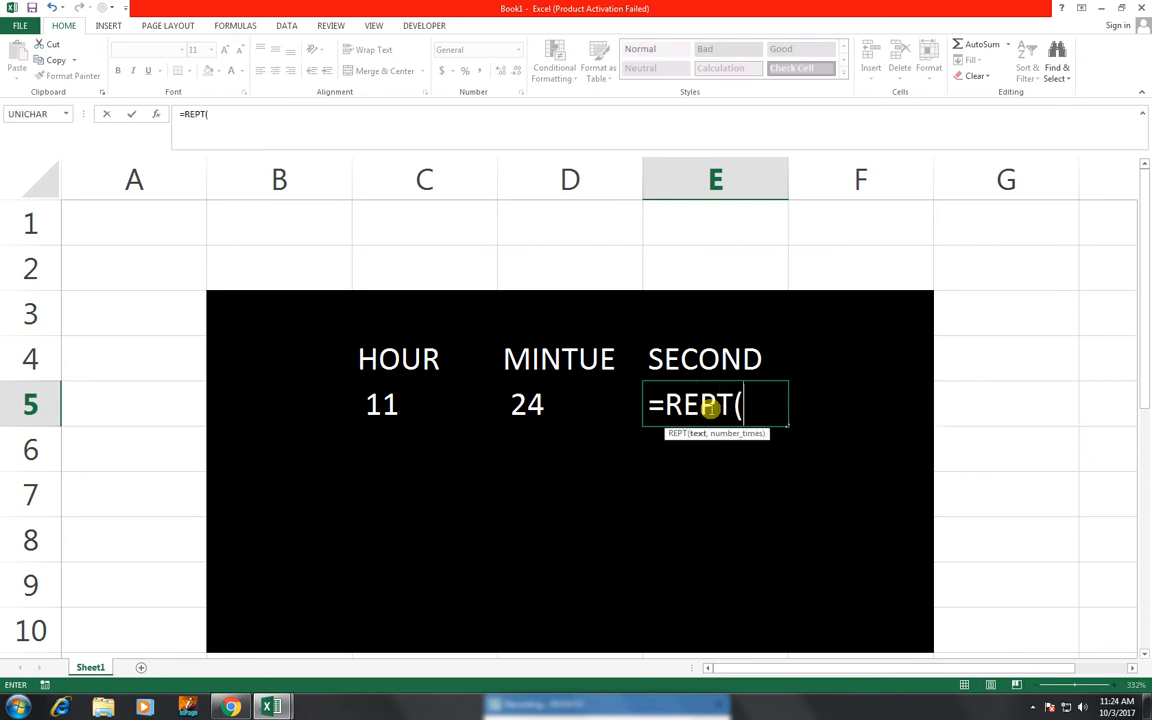
type("\"\",SECON")
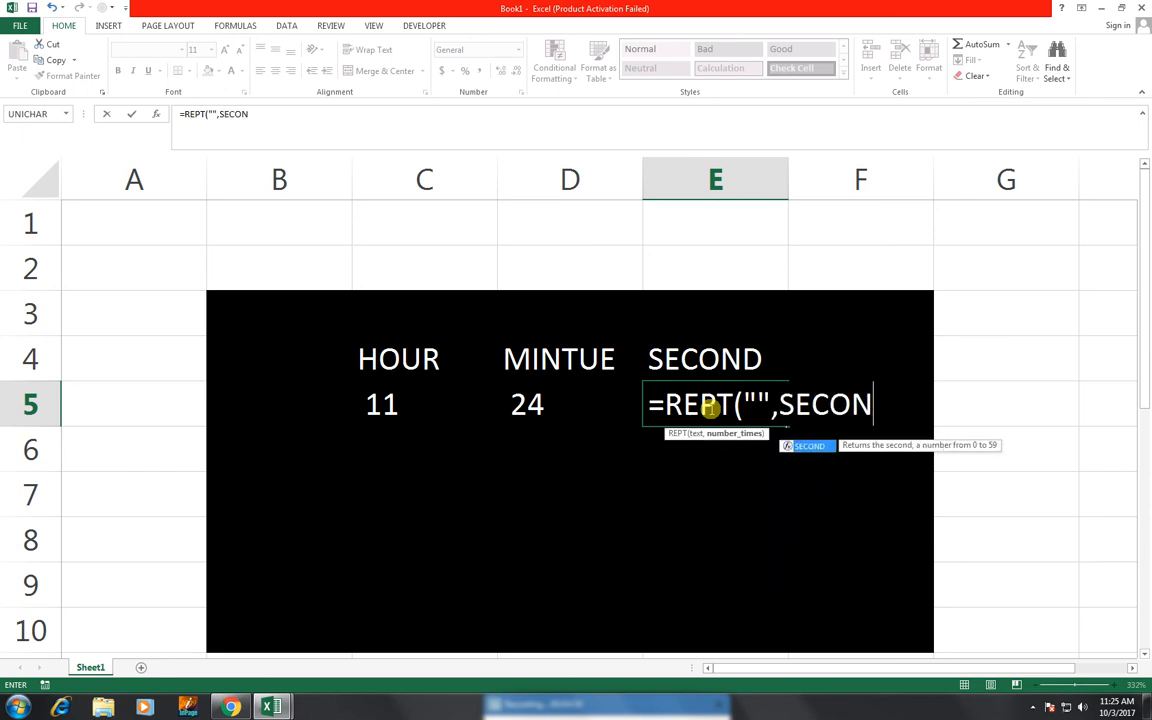
key("Tab")
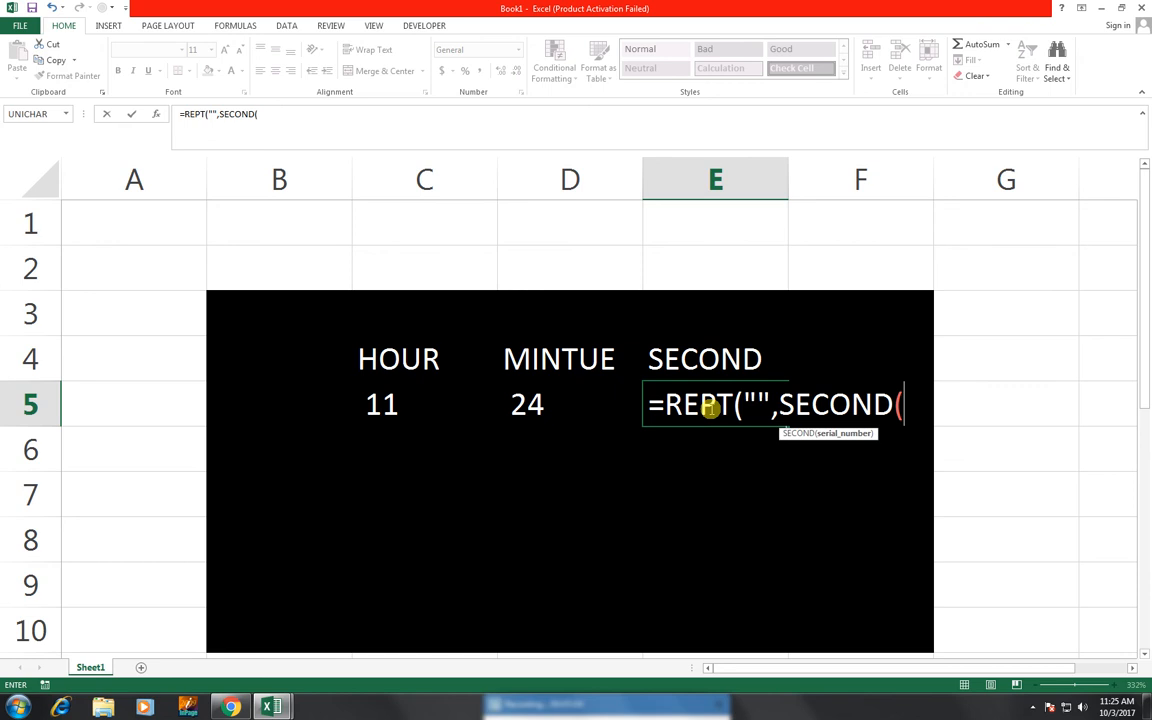
type("NO")
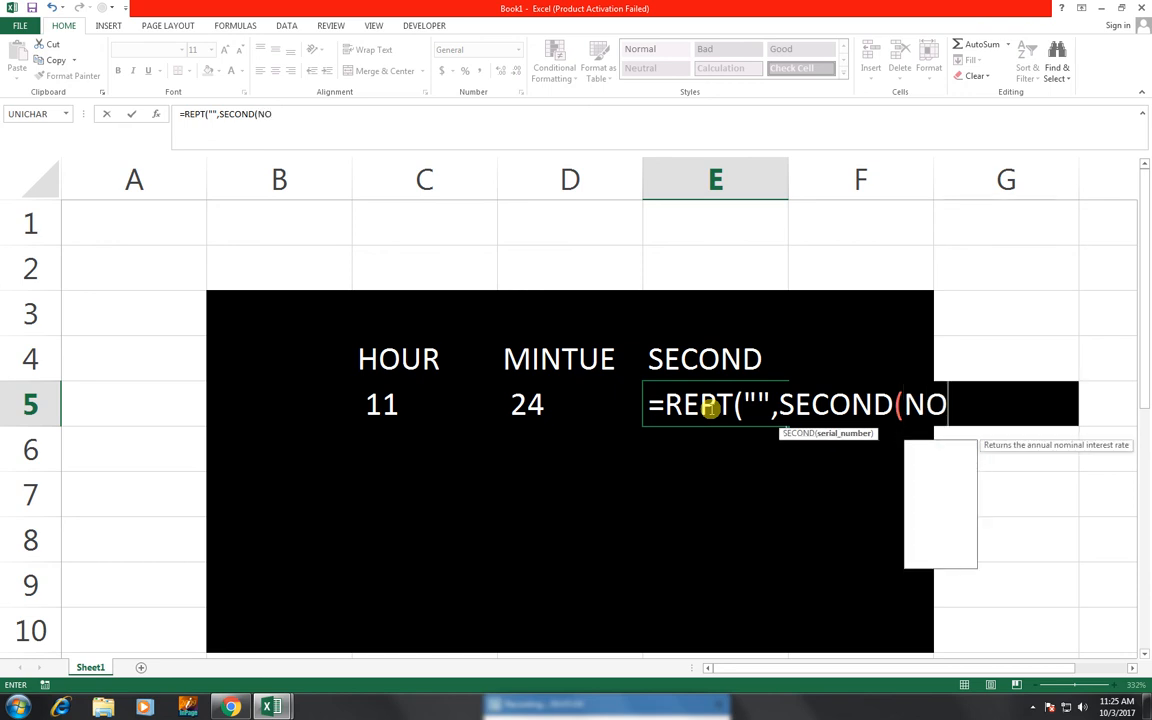
type("W()))")
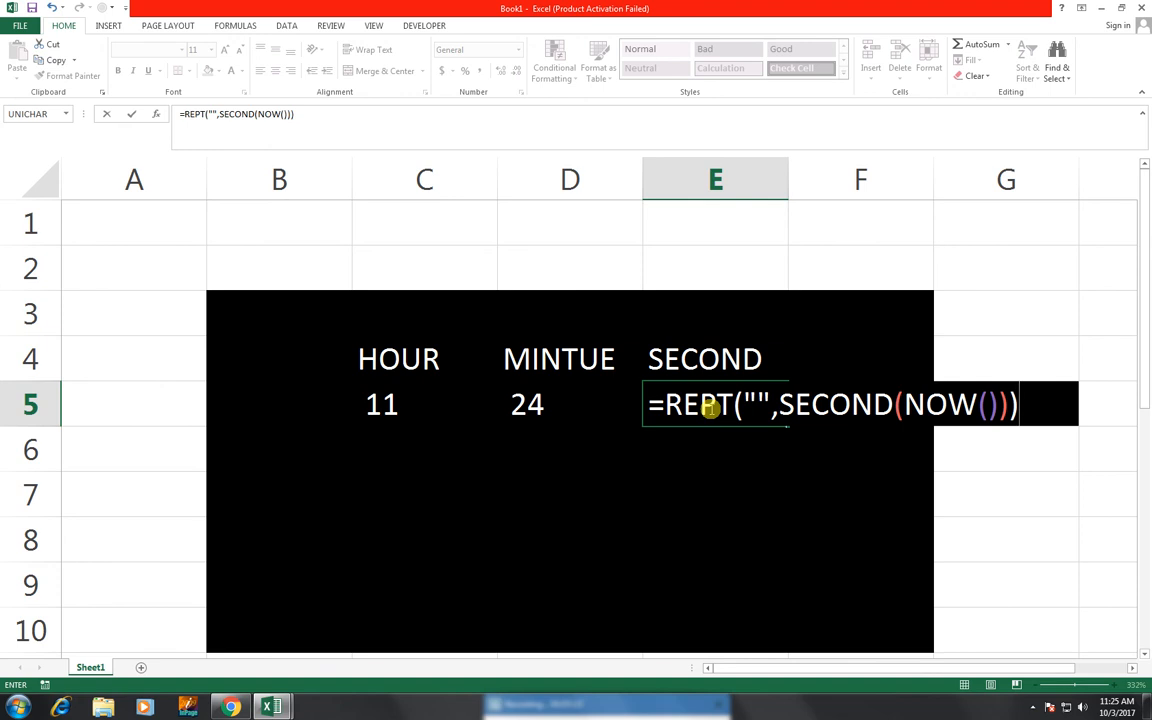
type("&\" \"&")
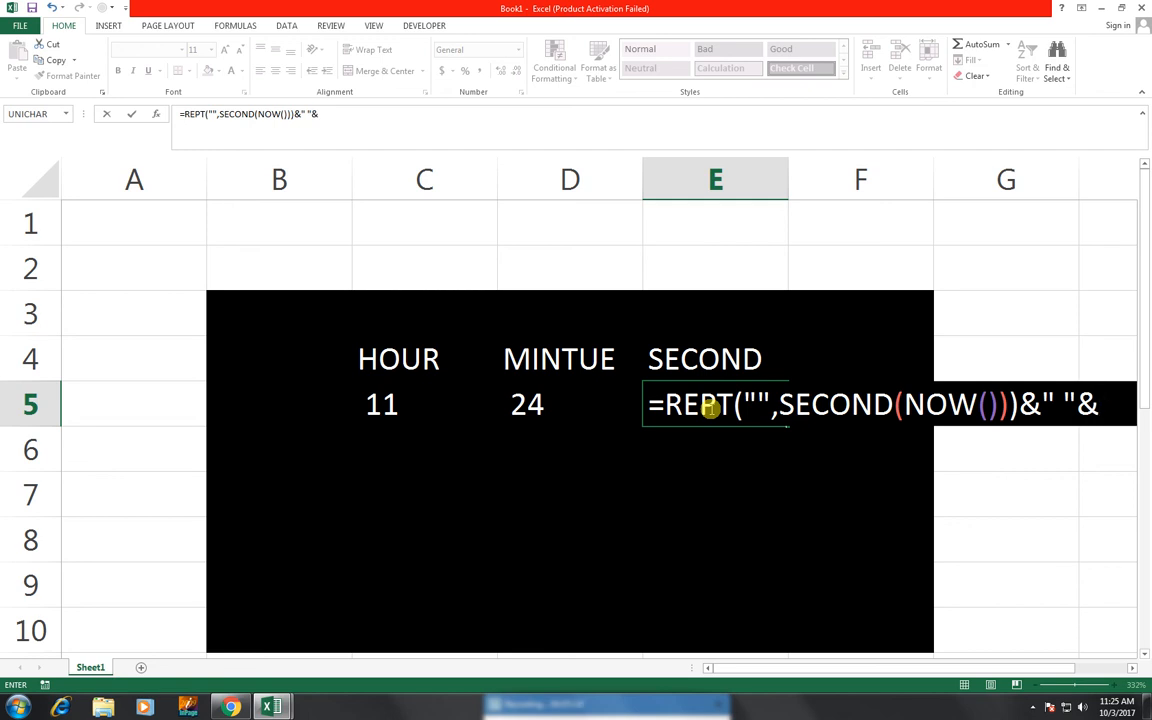
type("TEXT")
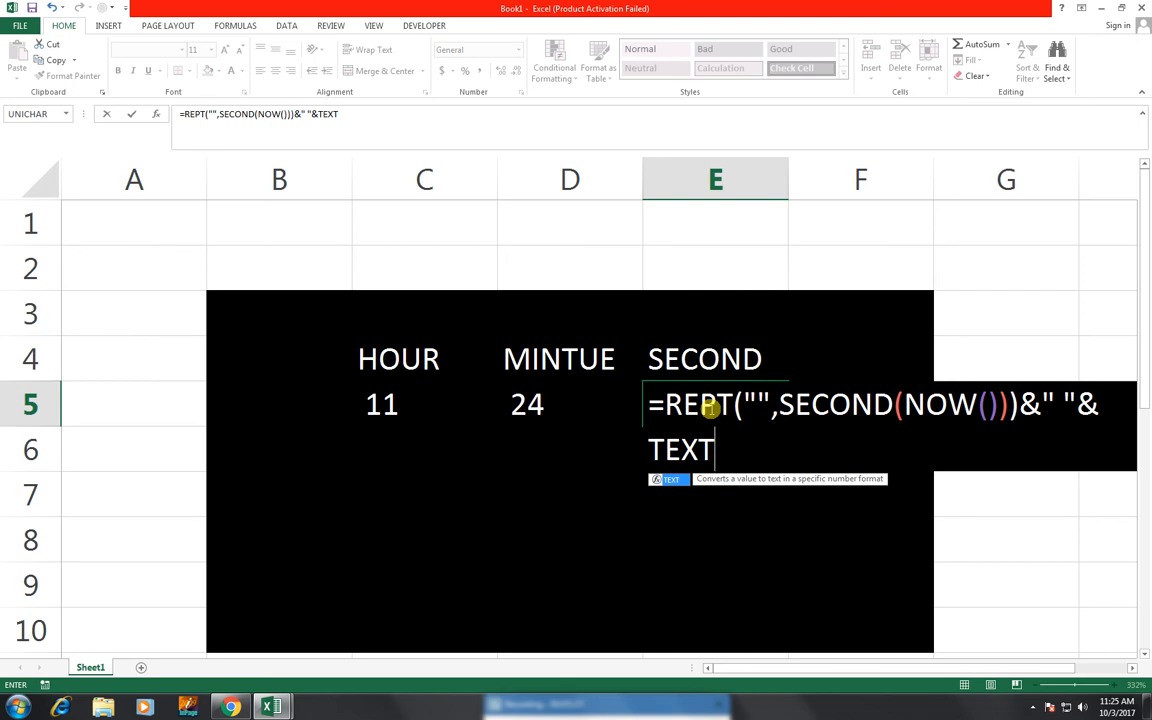
type("(")
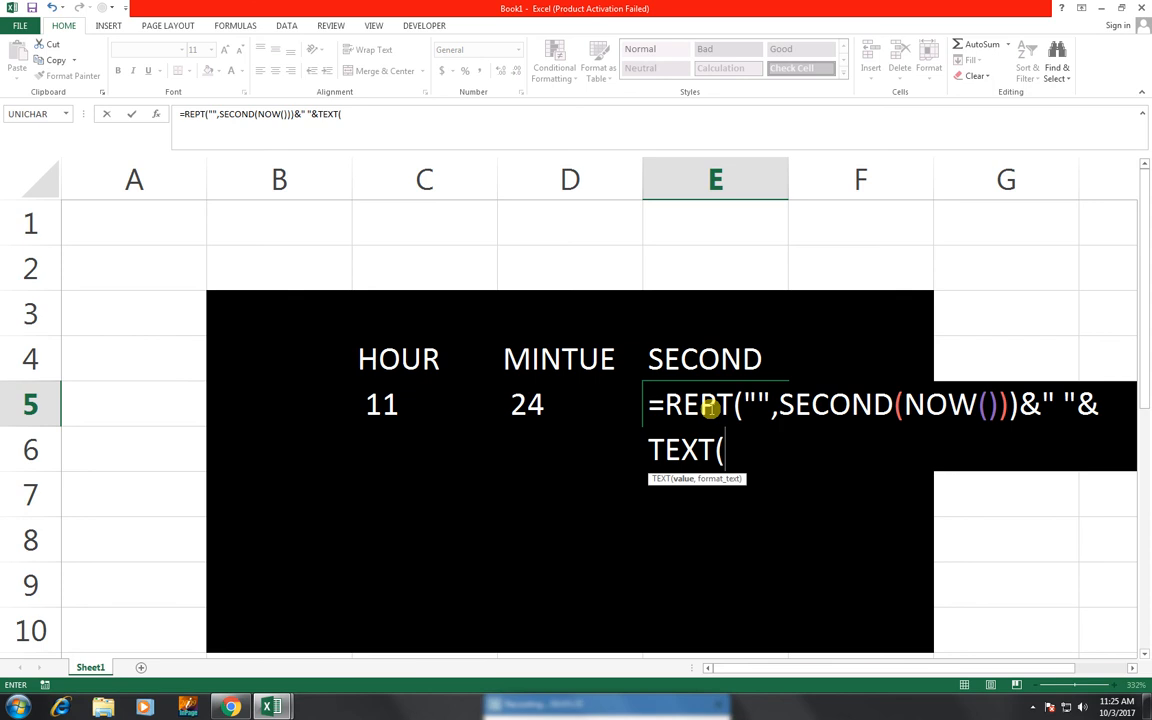
type("SECOND(")
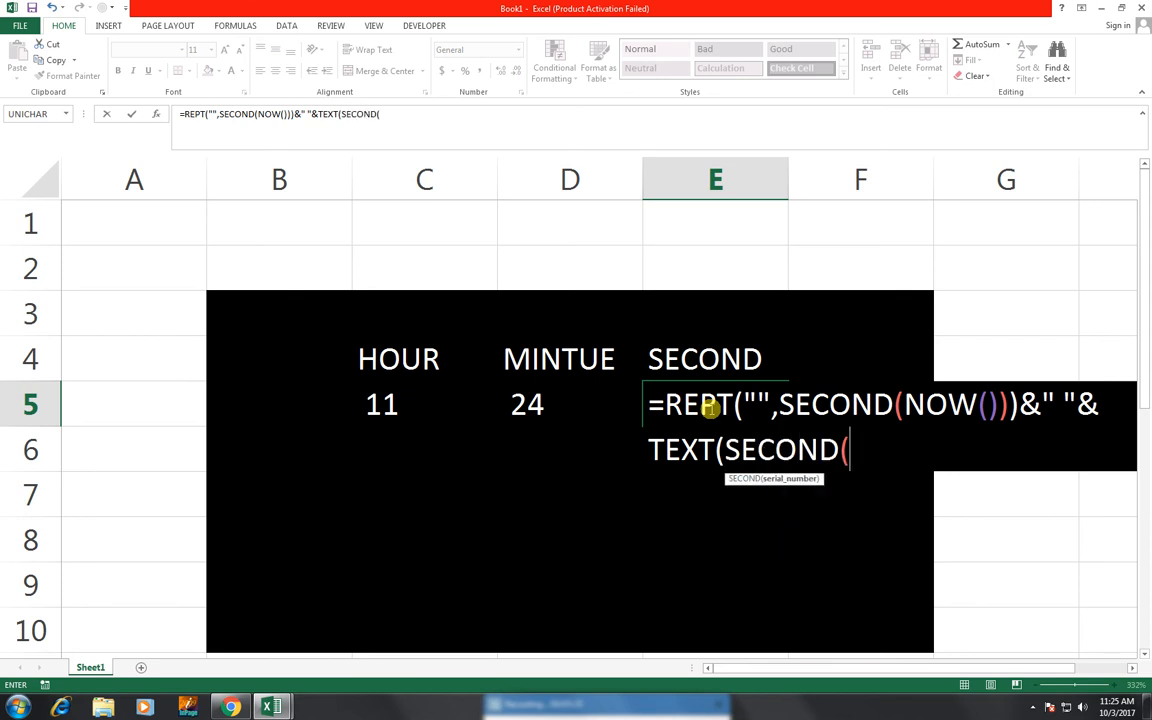
type("NOW")
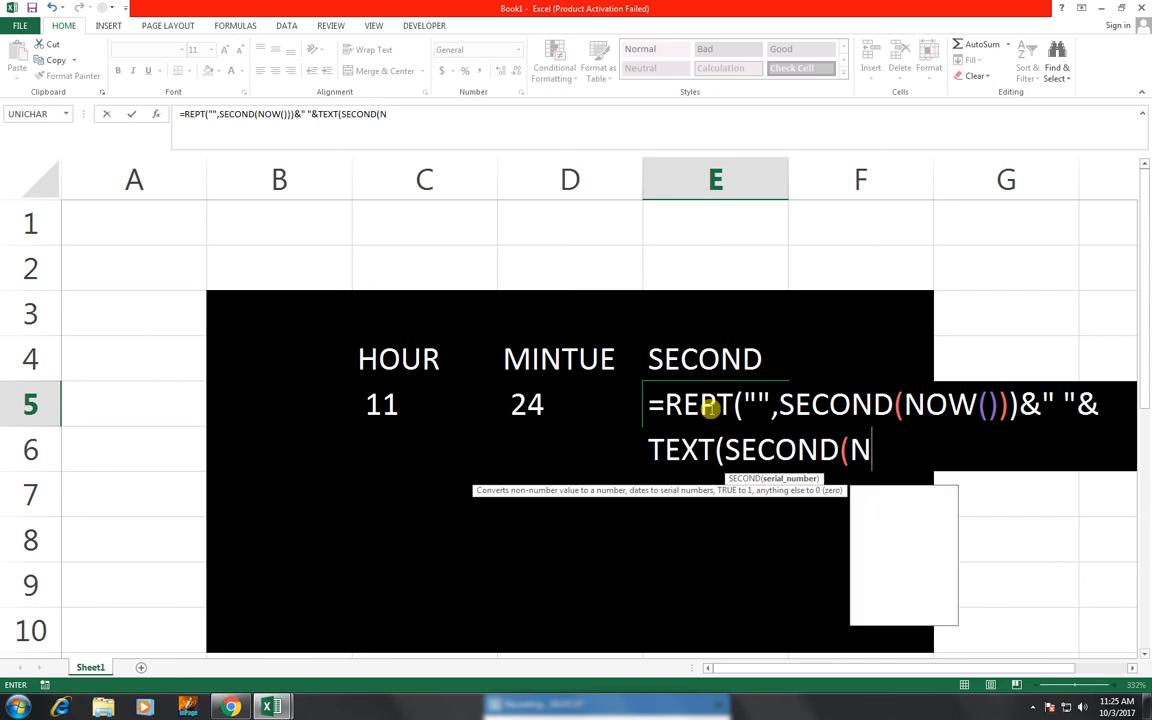
type("())")
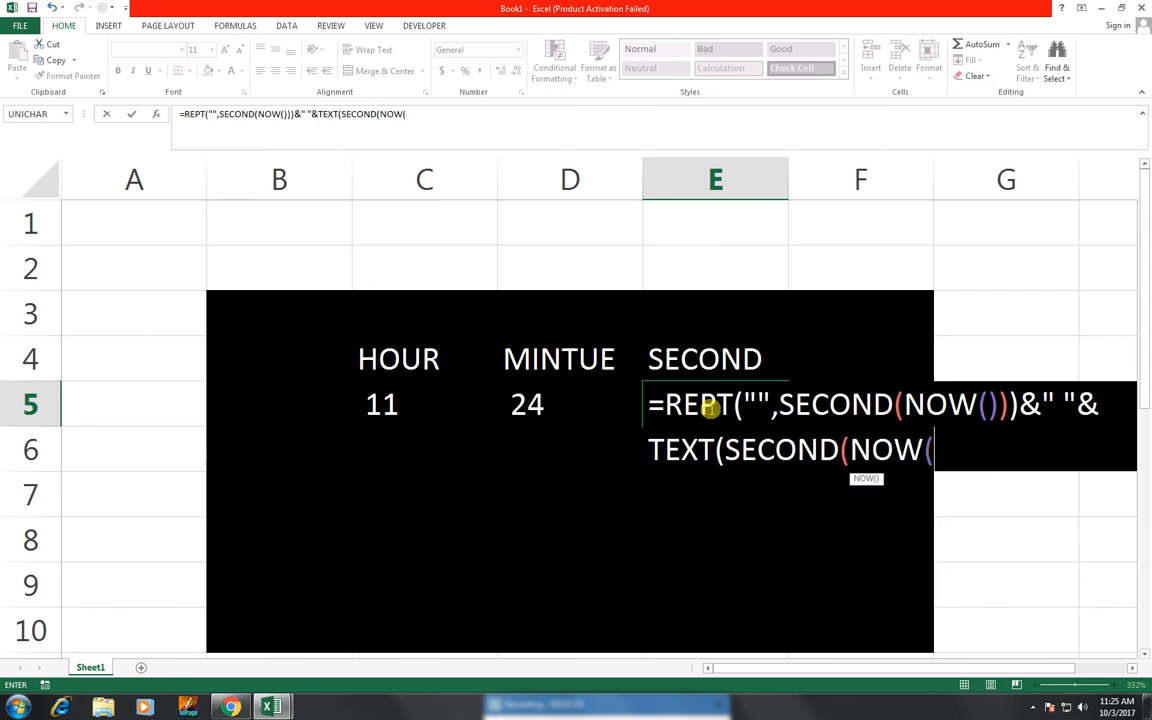
type(",\"00")
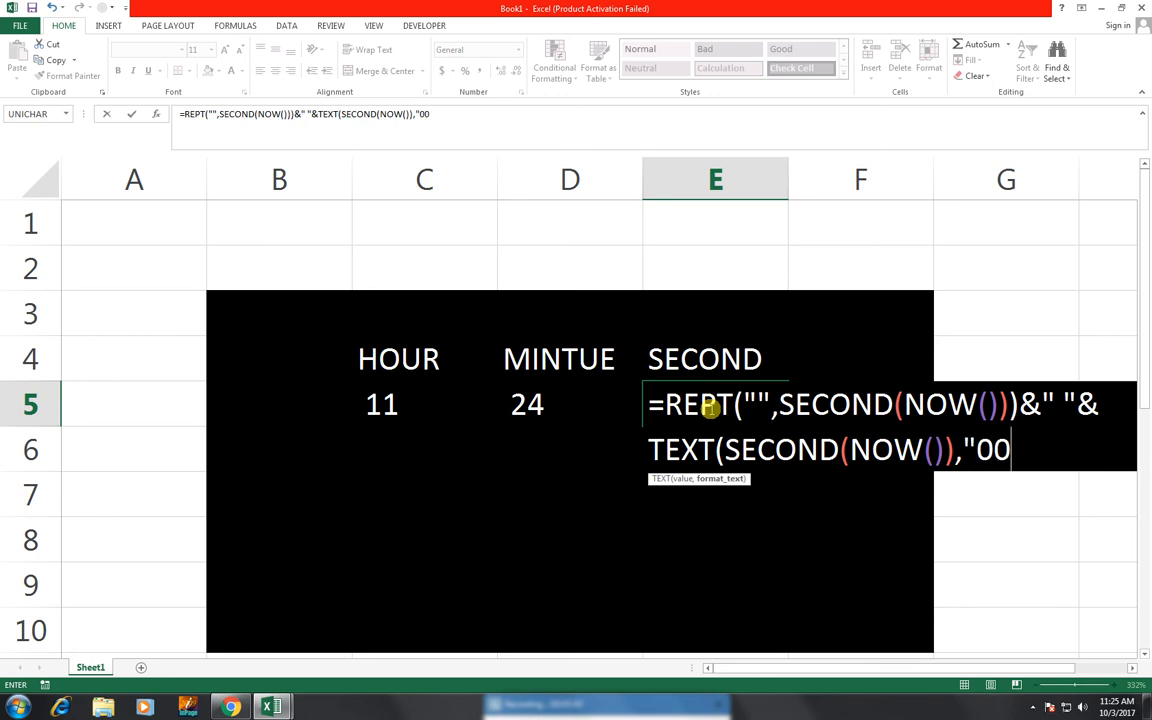
type("\")")
key("Return")
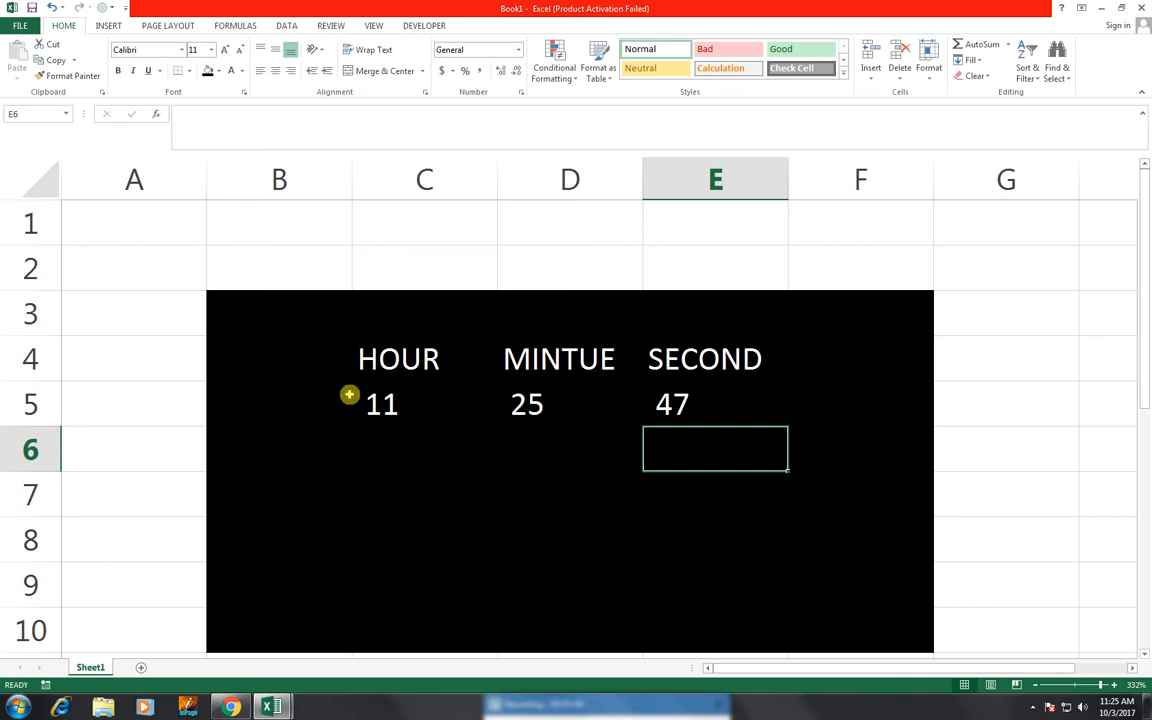
Recalculate with F9 so the clock updates to 11, 26, 19
left_click_drag(360, 407, 406, 432)
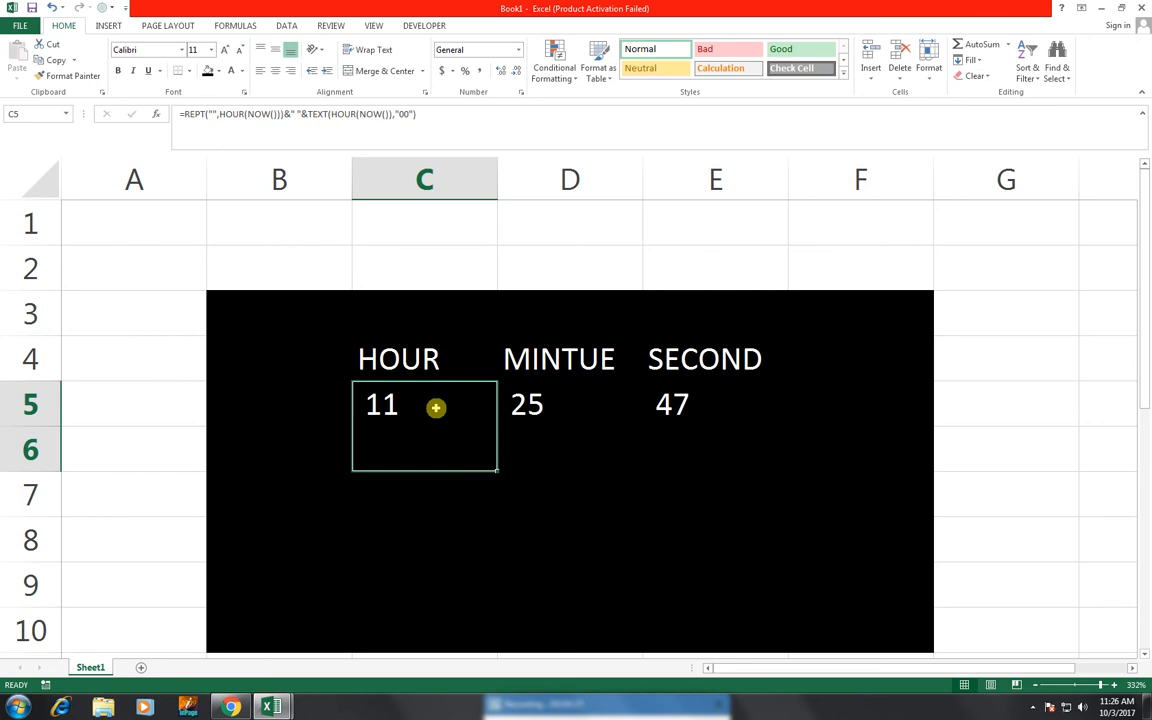
key("F9")
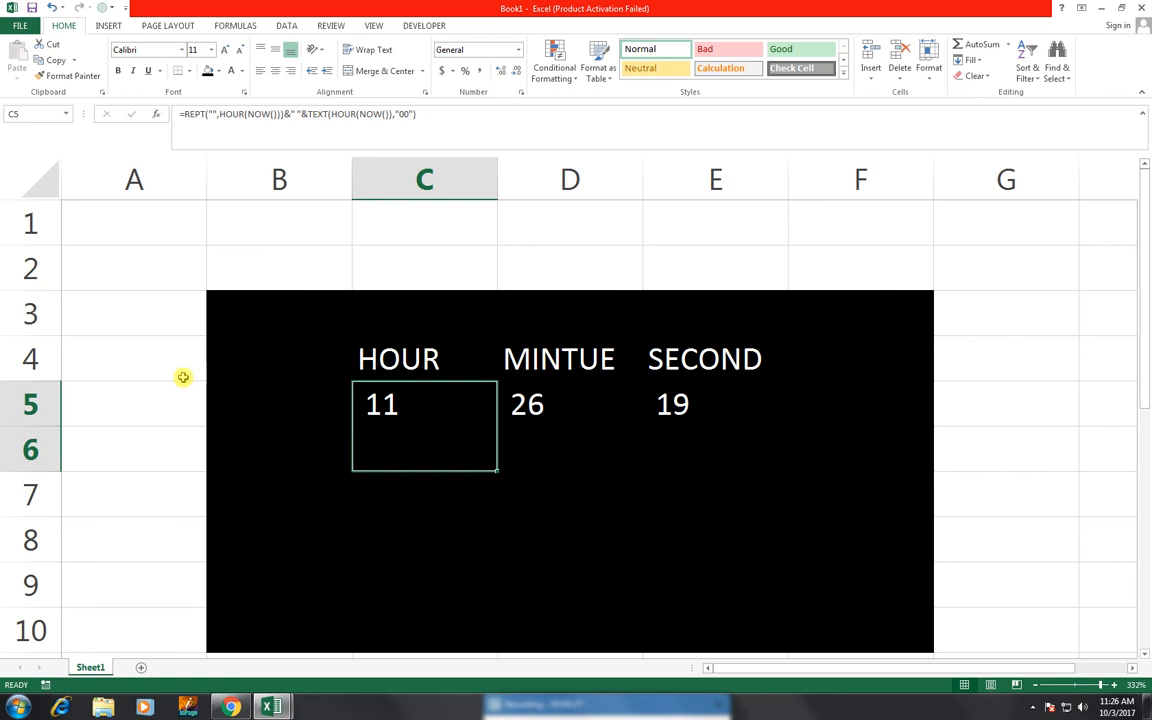
left_click(695, 488)
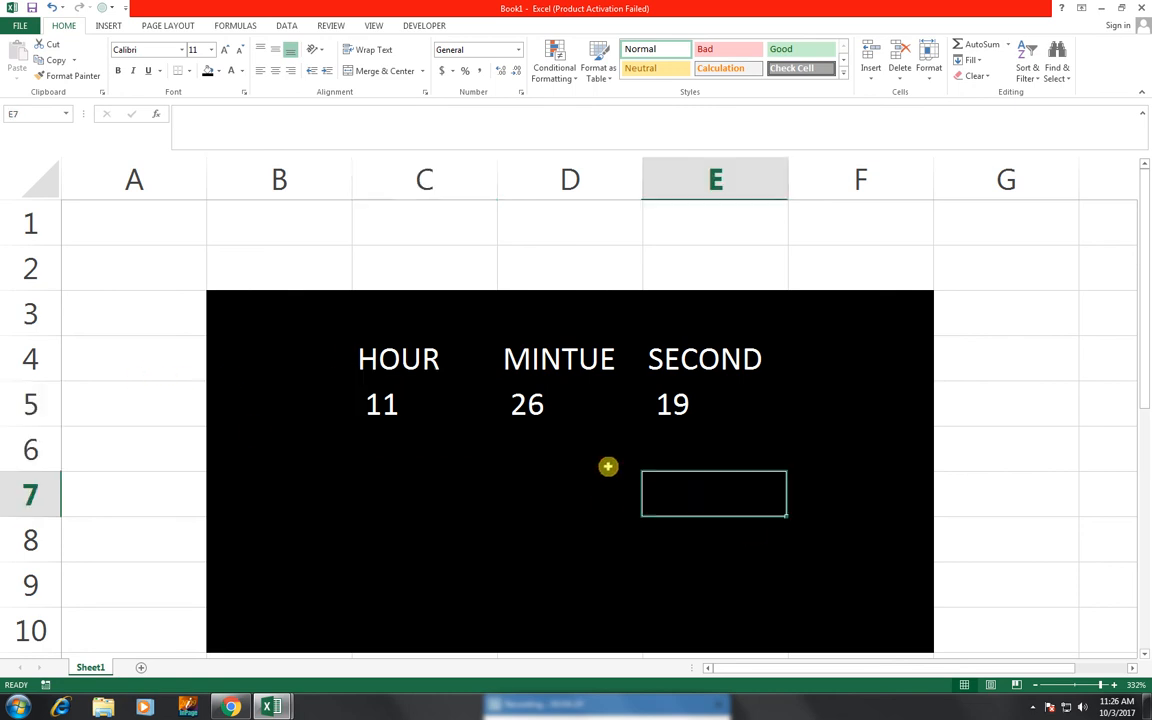
Fill the range A1:G10 with black around the clock
left_click_drag(146, 221, 1095, 645)
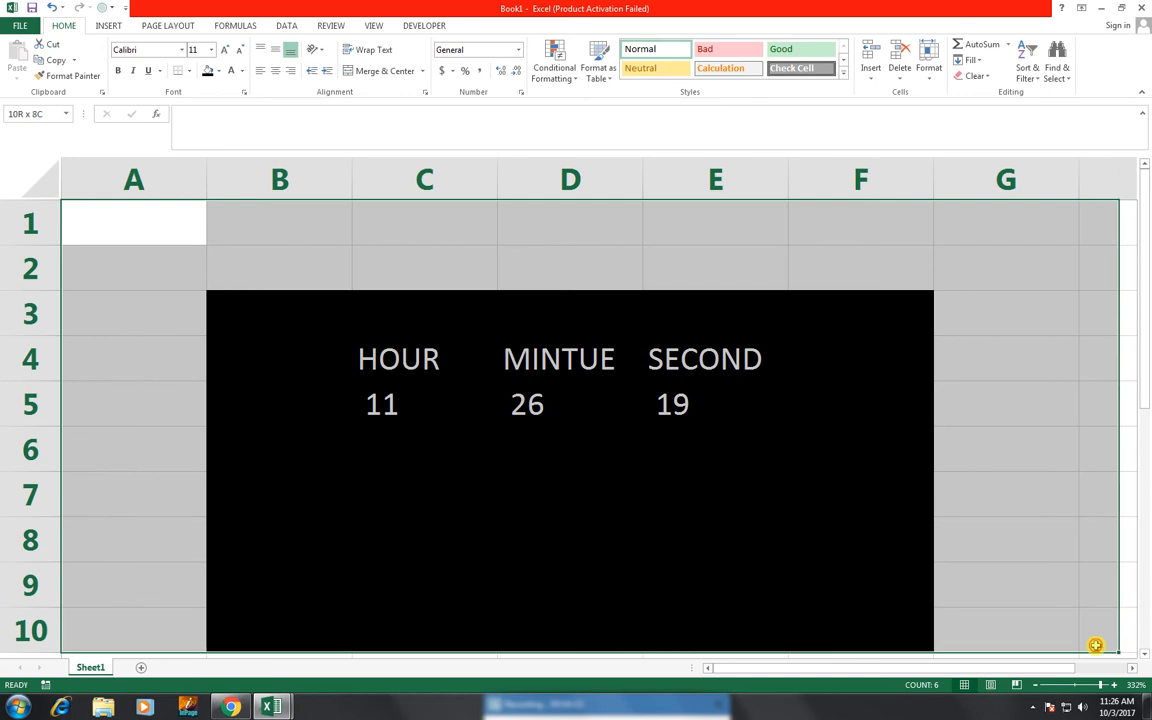
left_click(206, 72)
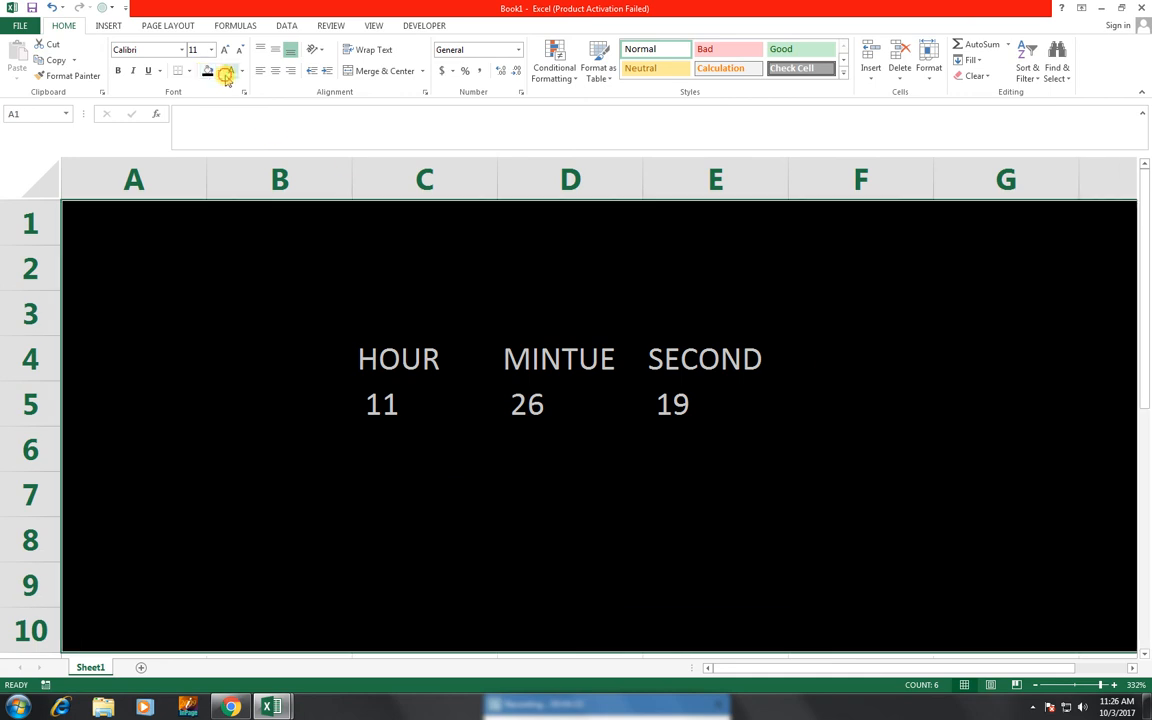